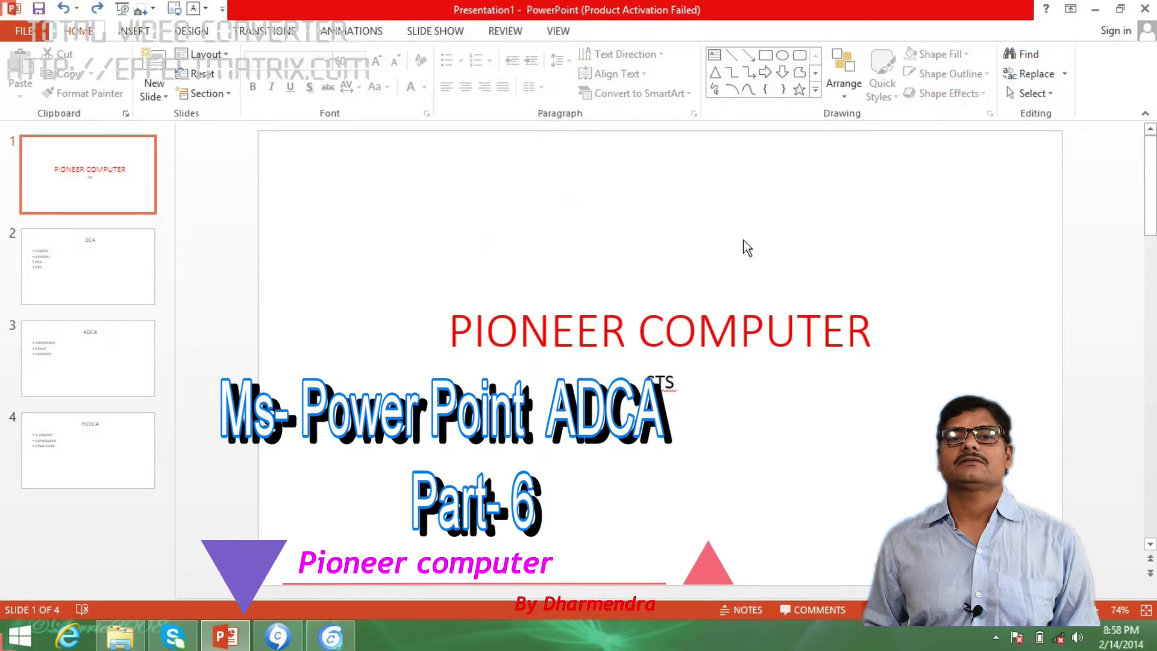
Switch the ribbon to the INSERT commands.
left_click(136, 32)
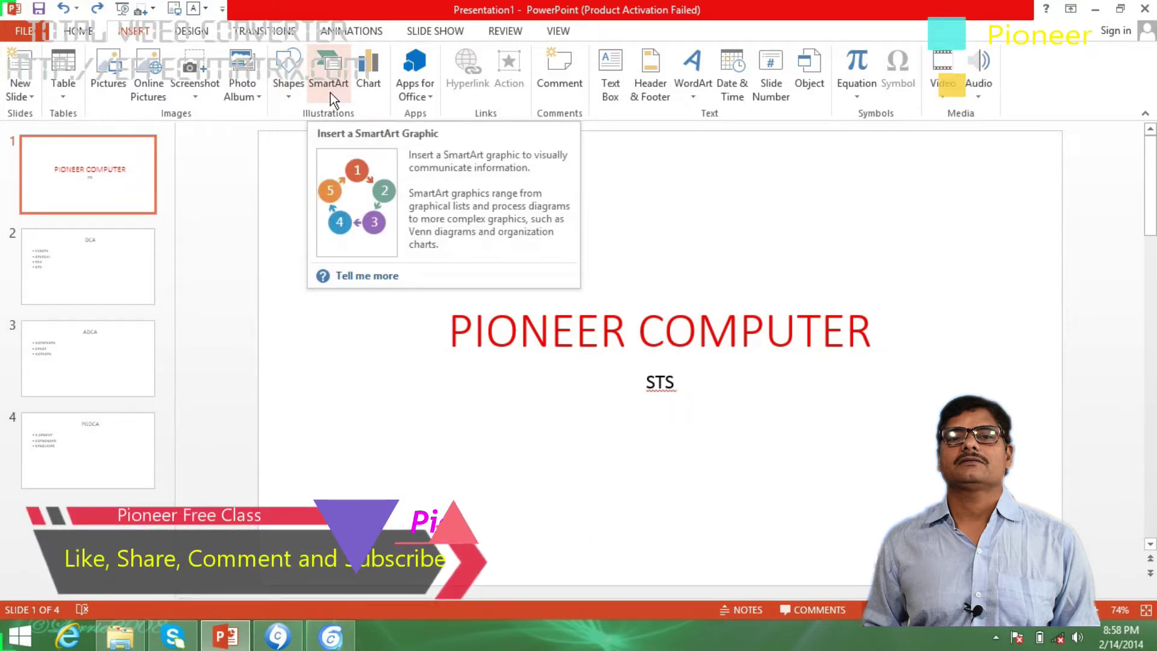
Convert the PIONEER COMPUTER title on slide 1 into a list-layout SmartArt graphic.
left_click(79, 31)
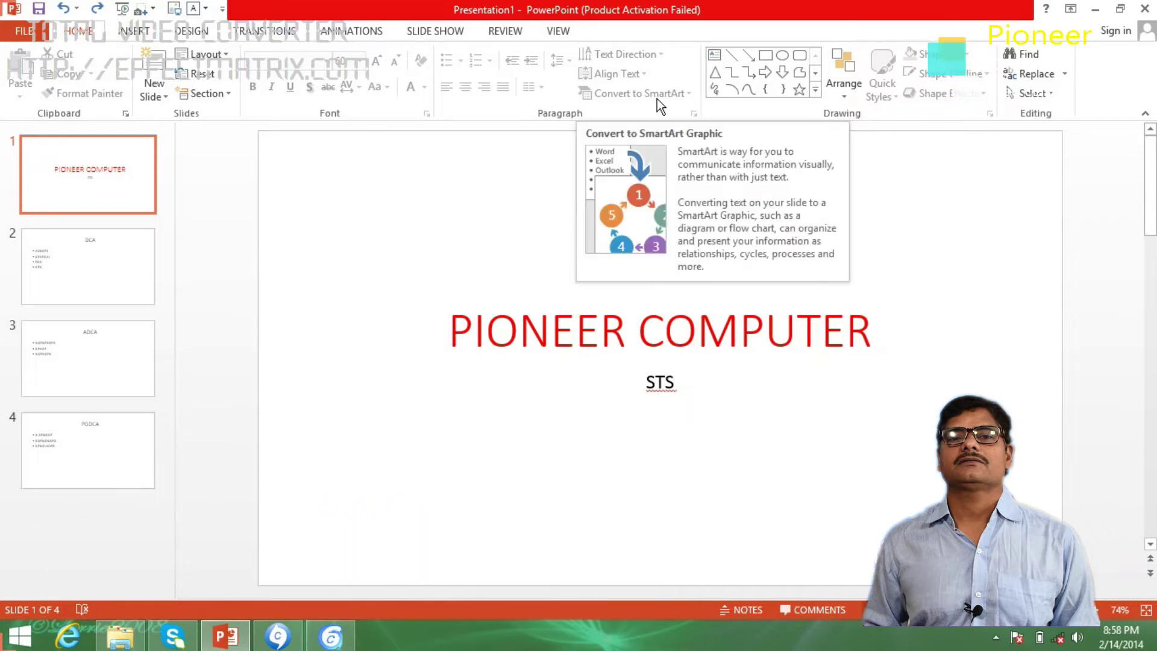
left_click(600, 319)
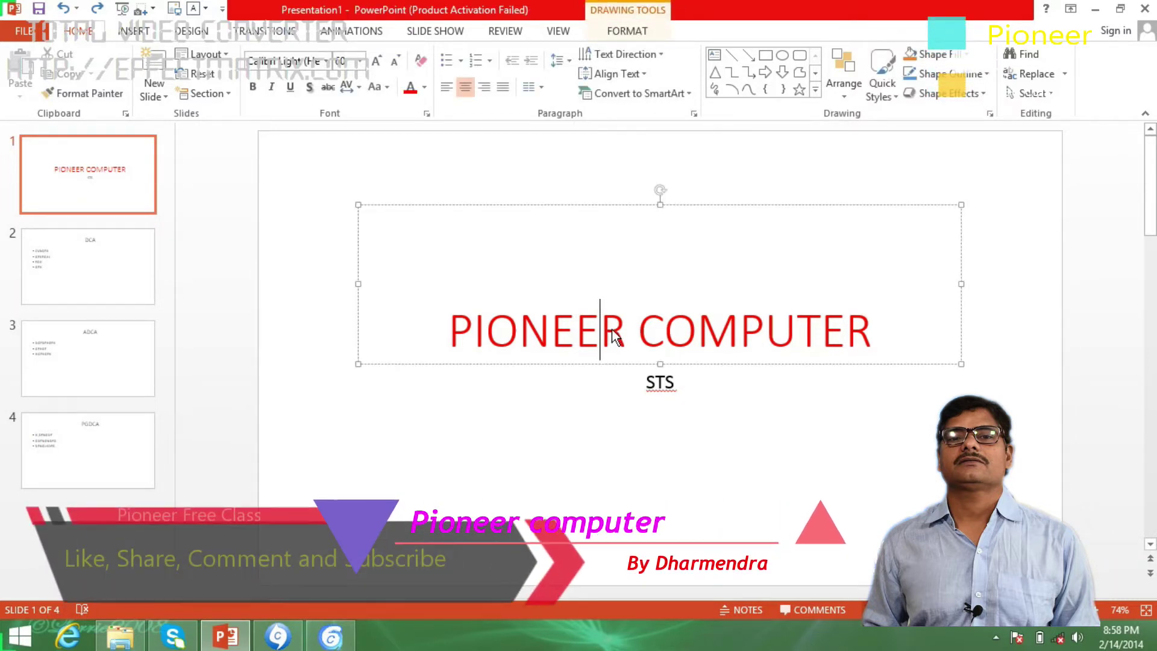
left_click(676, 95)
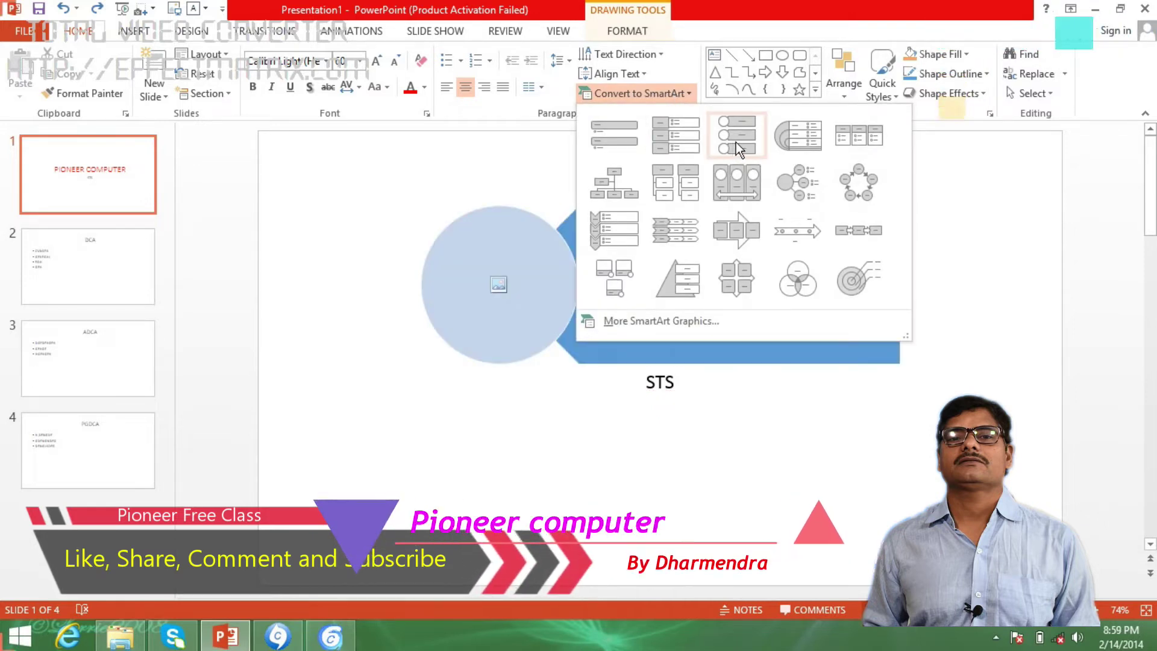
left_click(792, 144)
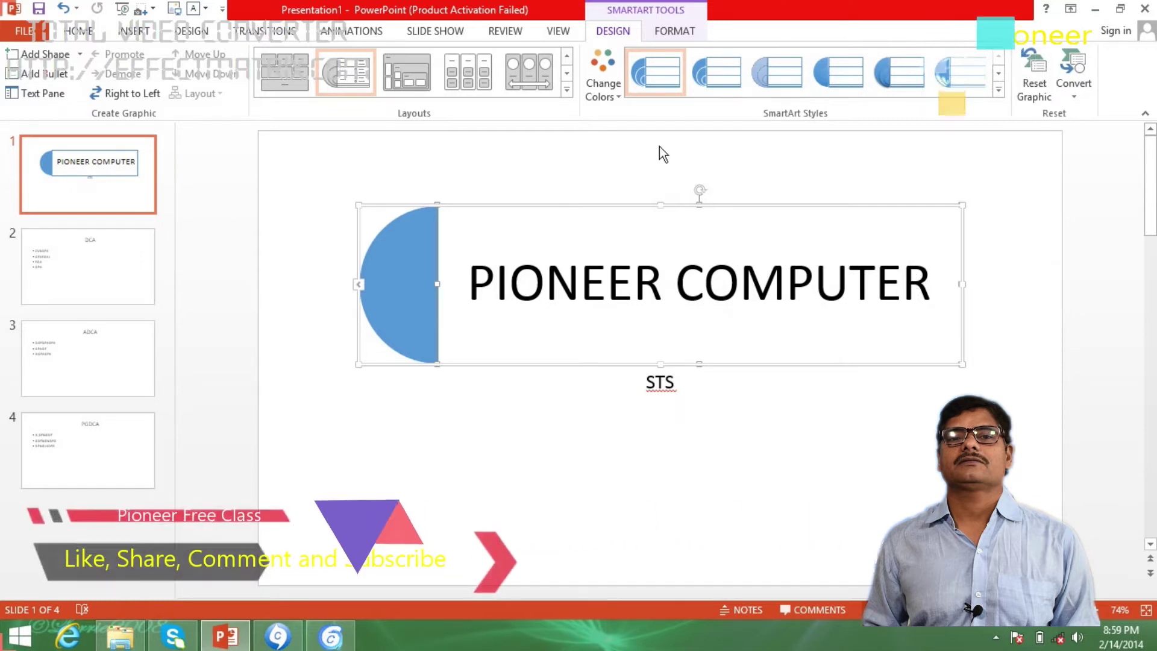
Recolour the title SmartArt with the yellow Colorful scheme.
left_click(613, 95)
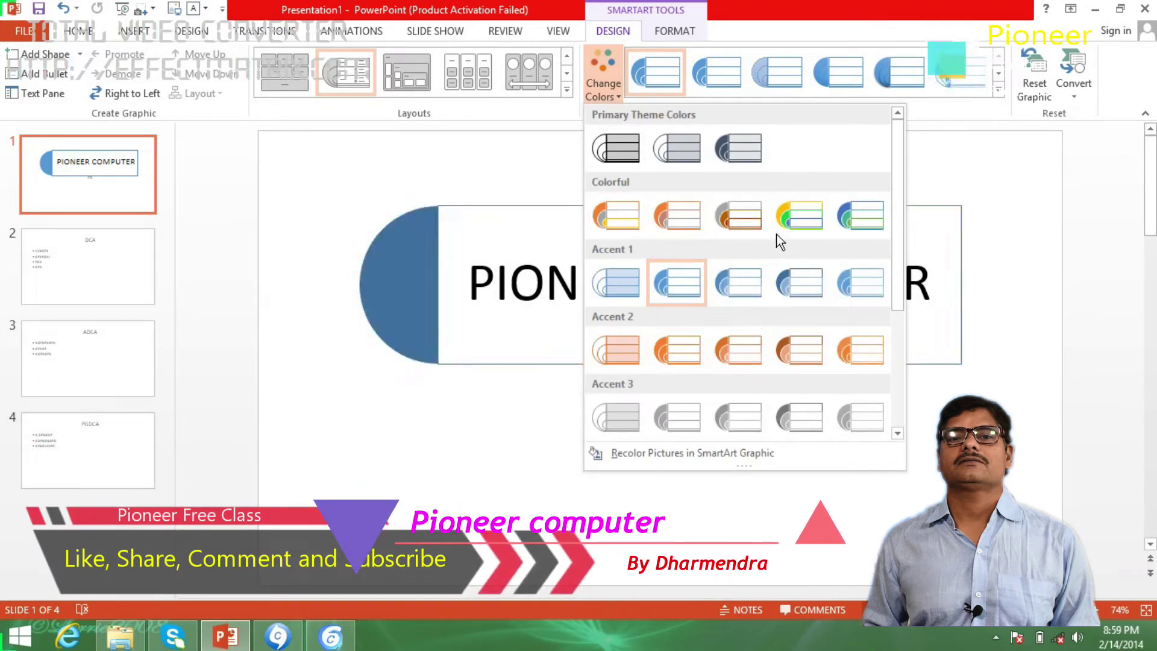
left_click(791, 214)
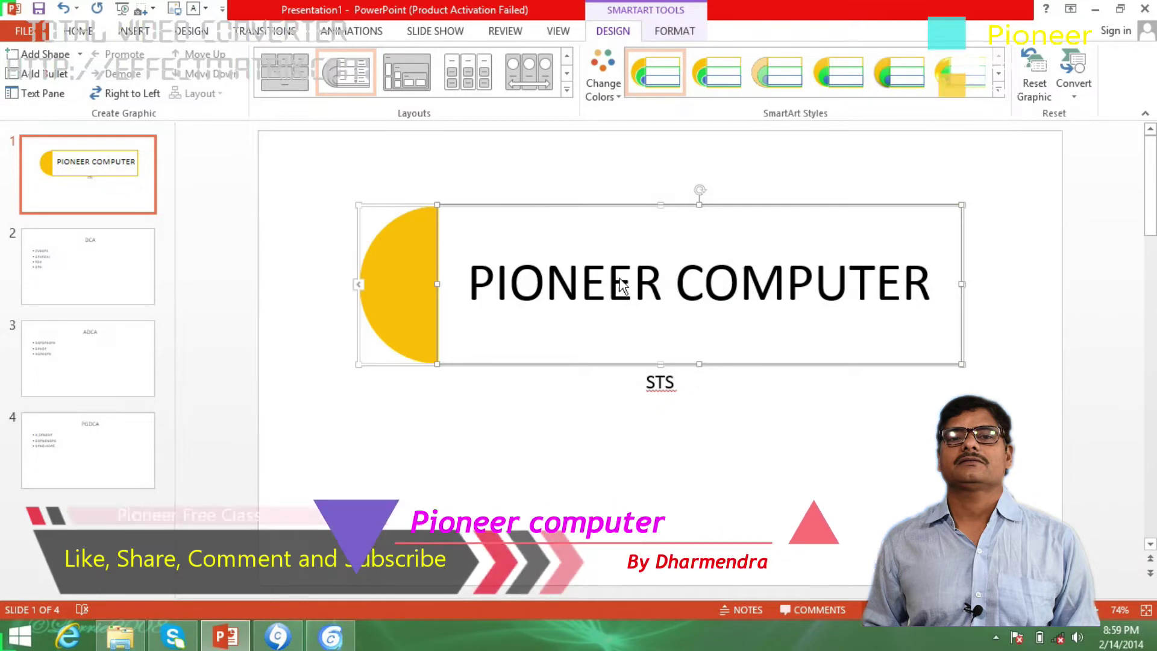
left_click(90, 33)
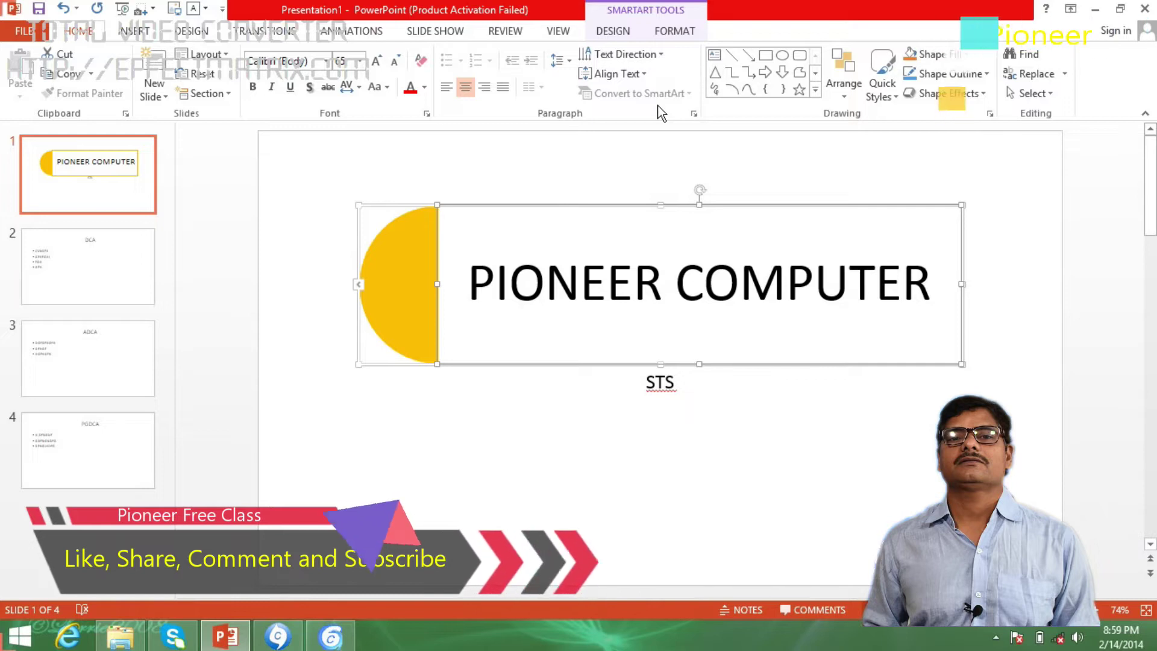
On the DCA slide, insert a Vertical Picture List SmartArt from the All layouts.
left_click(149, 33)
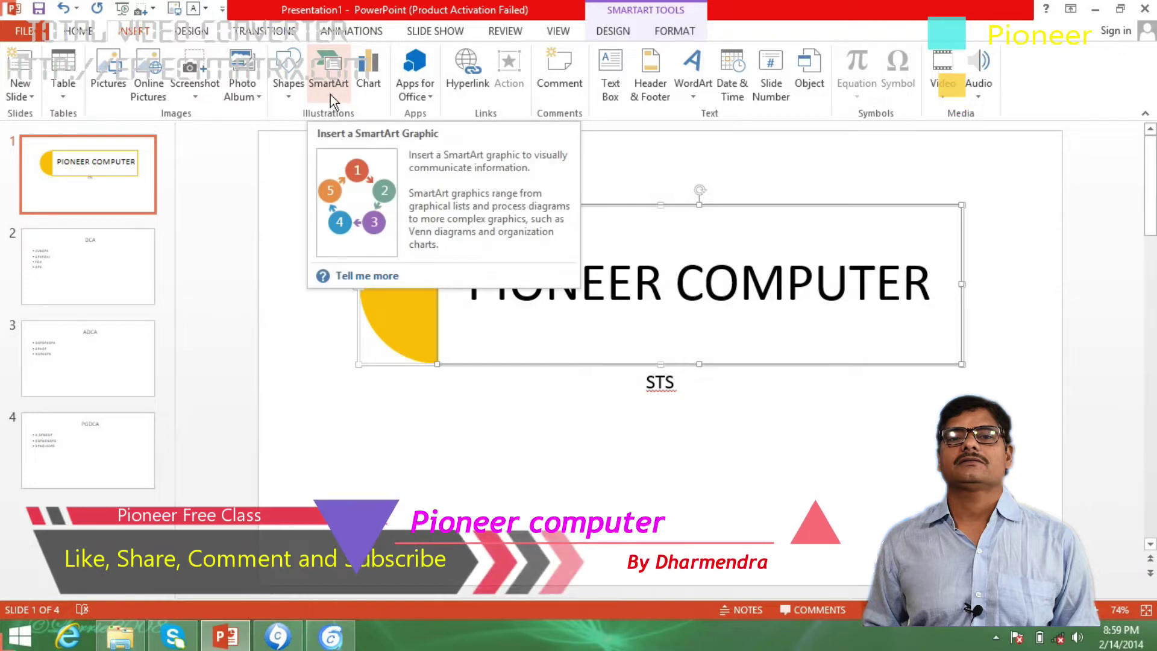
left_click(48, 265)
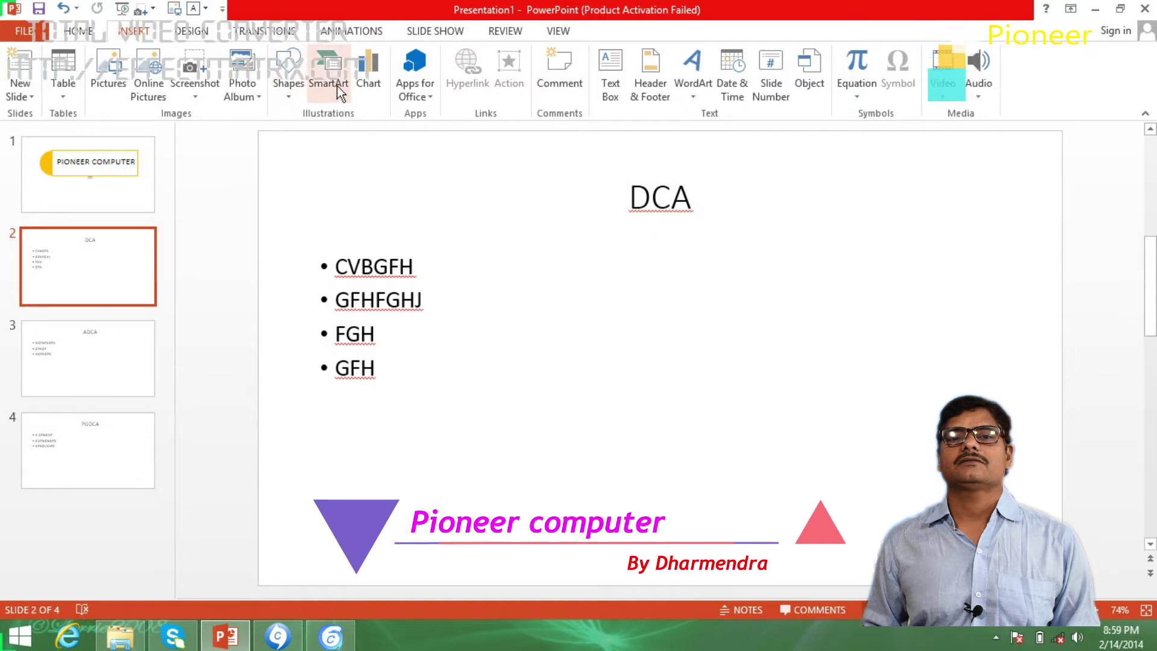
left_click(328, 72)
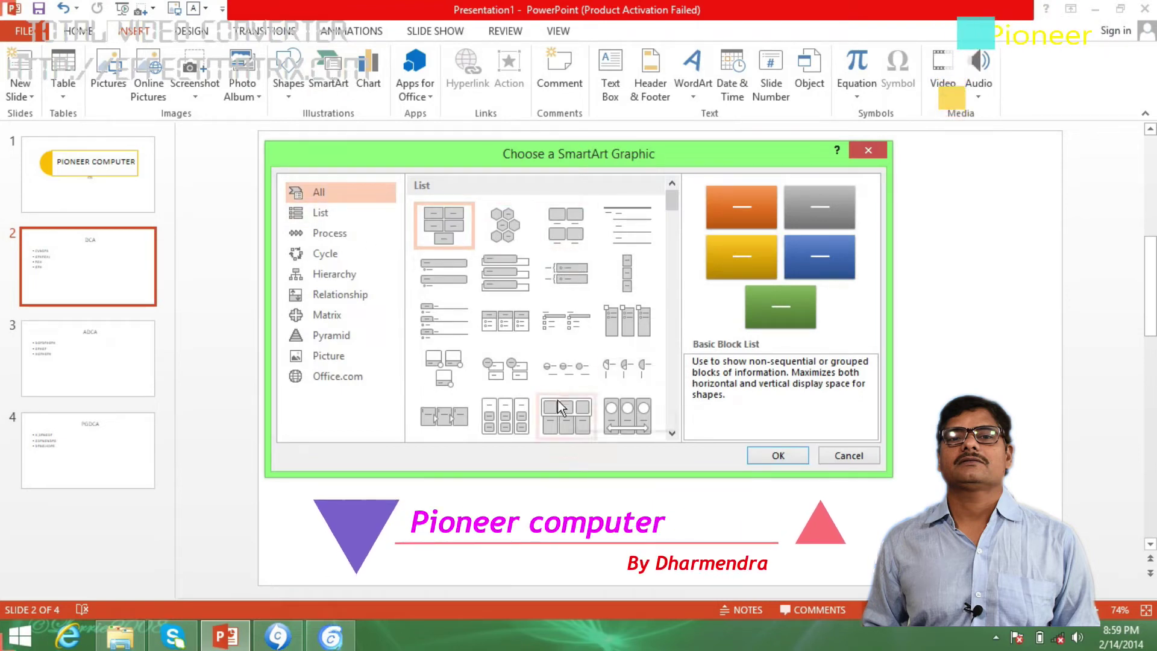
mouse_move(671, 201)
left_mouse_down()
mouse_move(674, 225)
mouse_move(673, 194)
left_mouse_up()
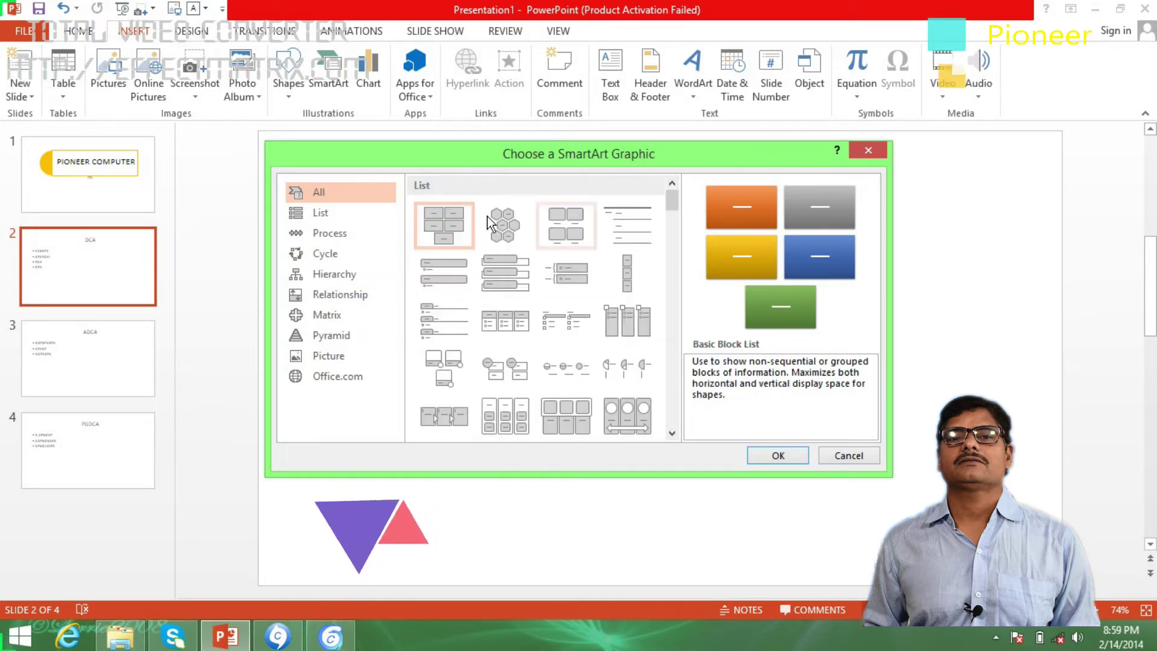
left_click(342, 213)
left_click(335, 235)
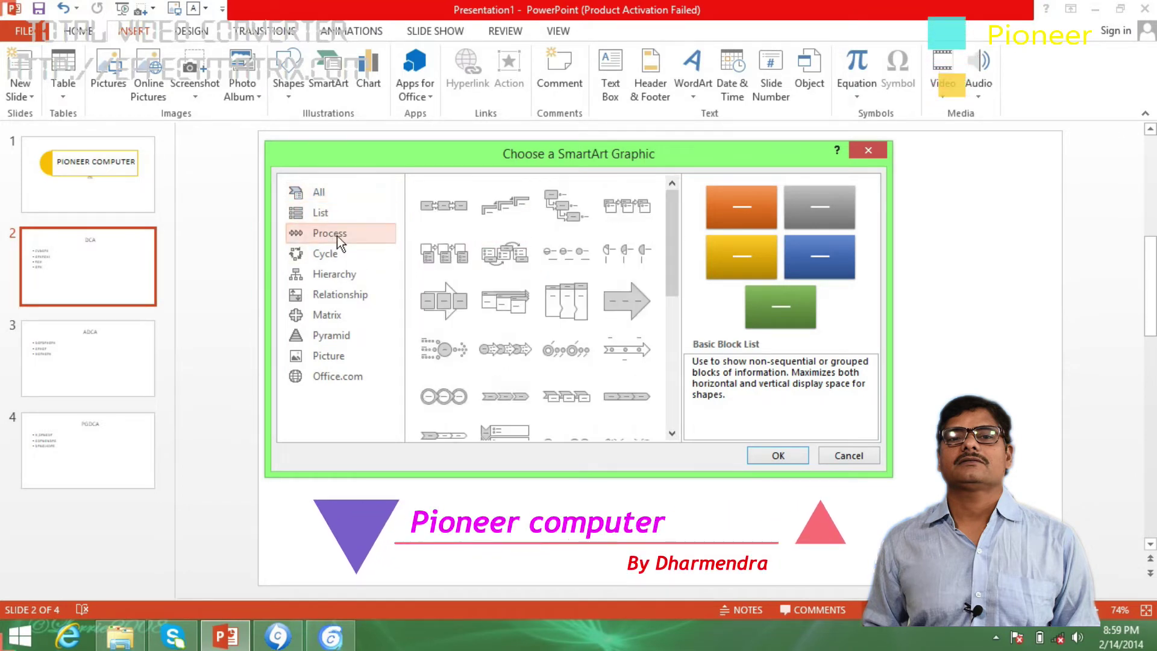
left_click(323, 356)
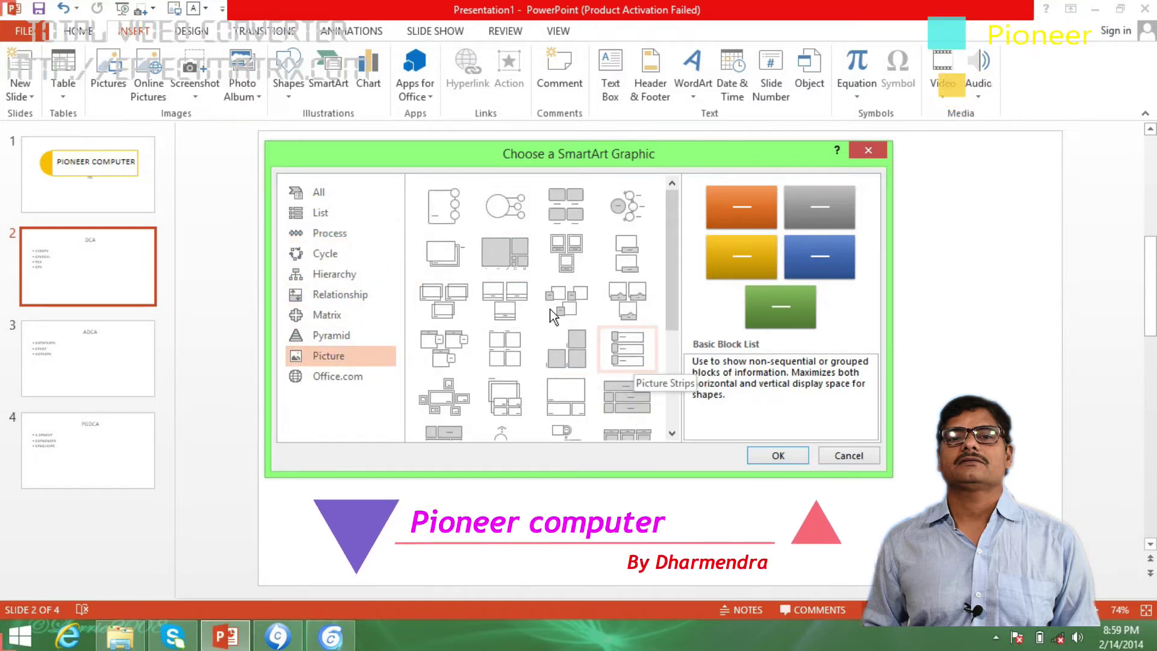
left_click(322, 194)
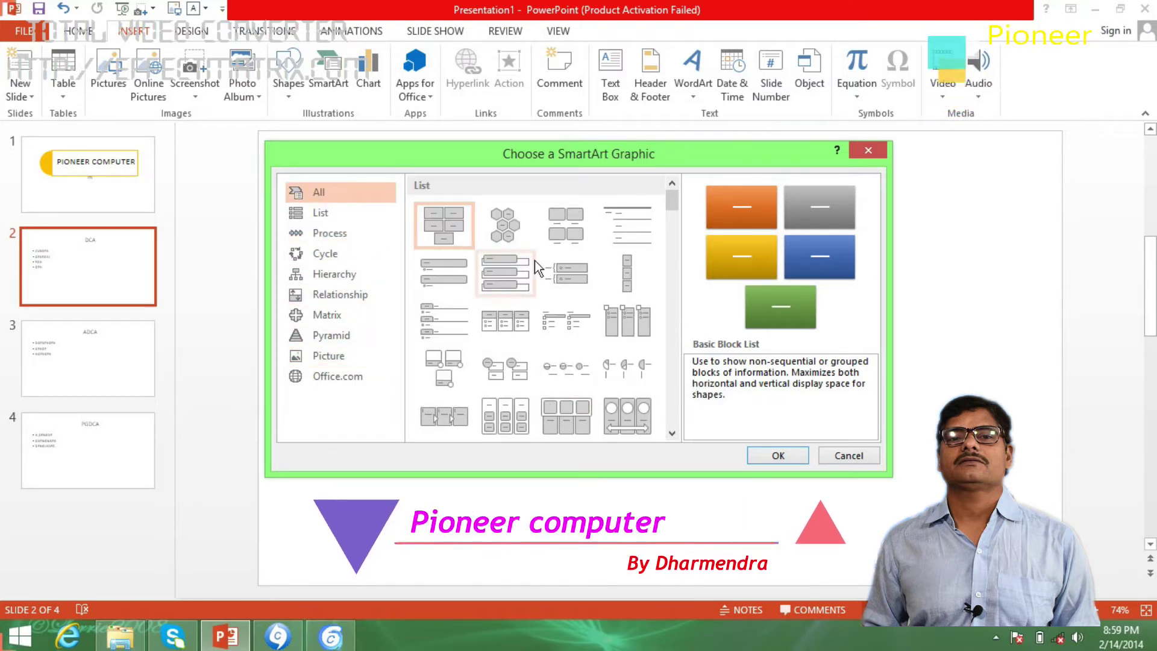
left_click(672, 433)
left_click(672, 433)
left_click(672, 433)
left_click(498, 326)
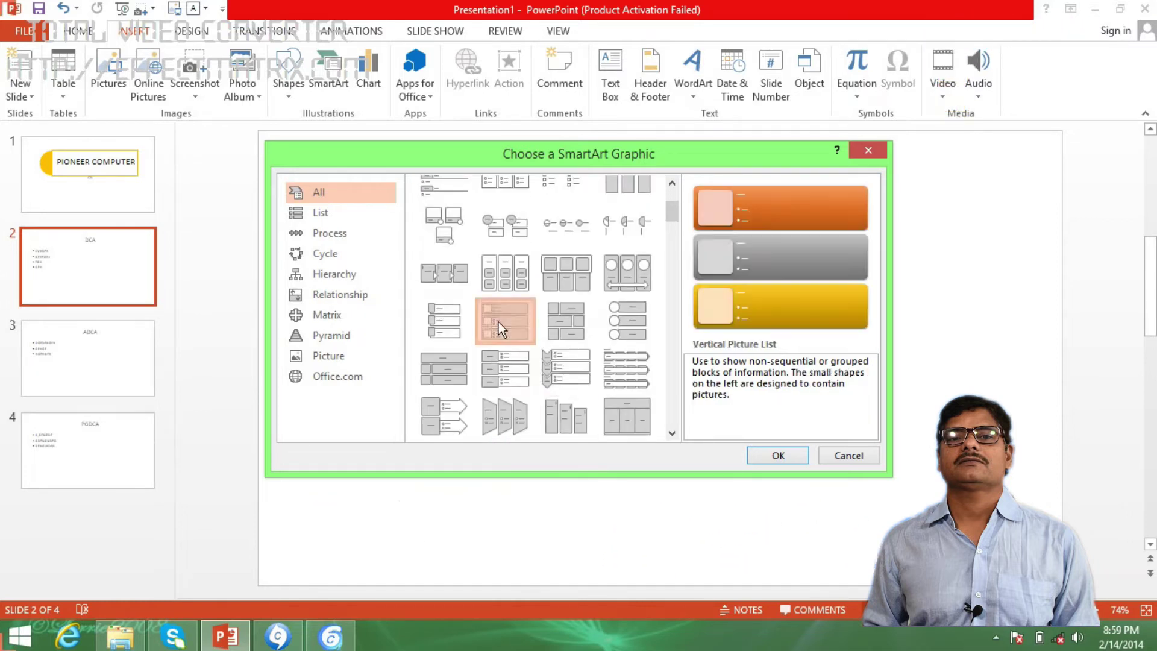
left_click(766, 459)
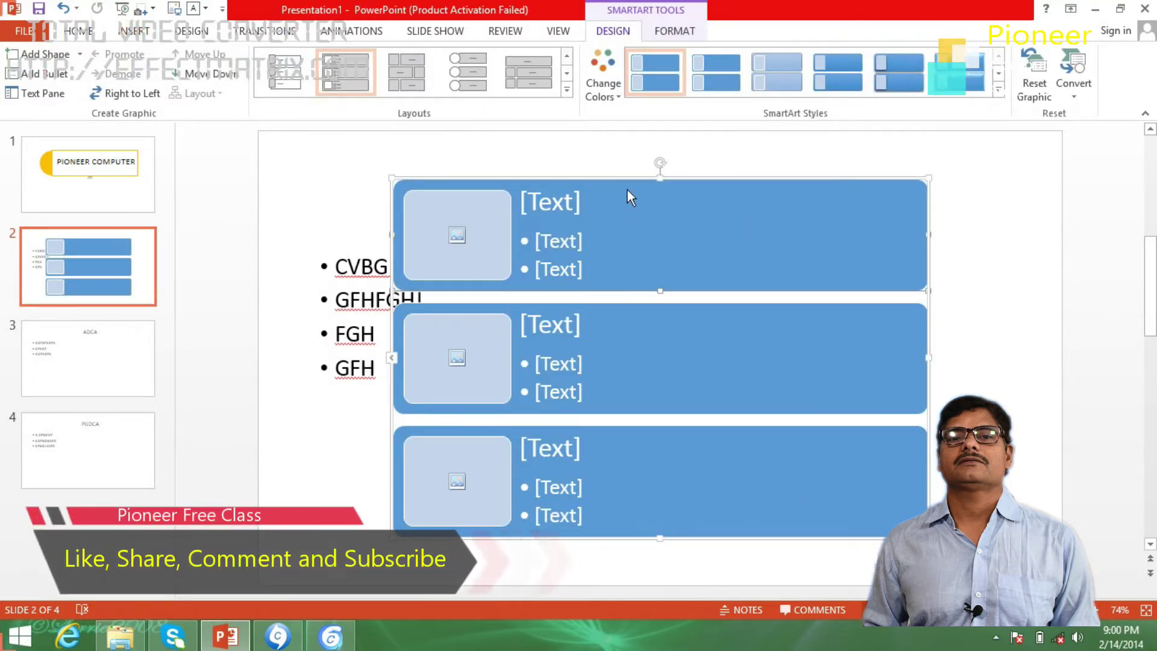
Move the graphic right off the DCA title and put an.jpg in the first picture slot.
mouse_move(627, 178)
left_mouse_down()
mouse_move(695, 239)
mouse_move(688, 222)
left_mouse_up()
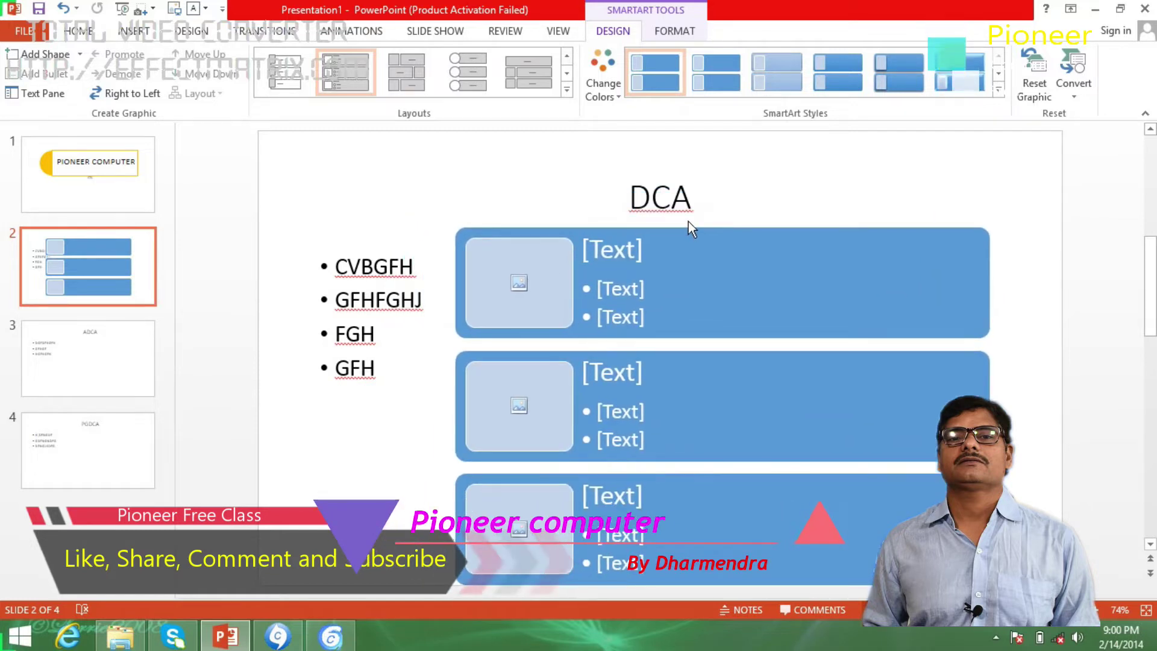
left_click(519, 283)
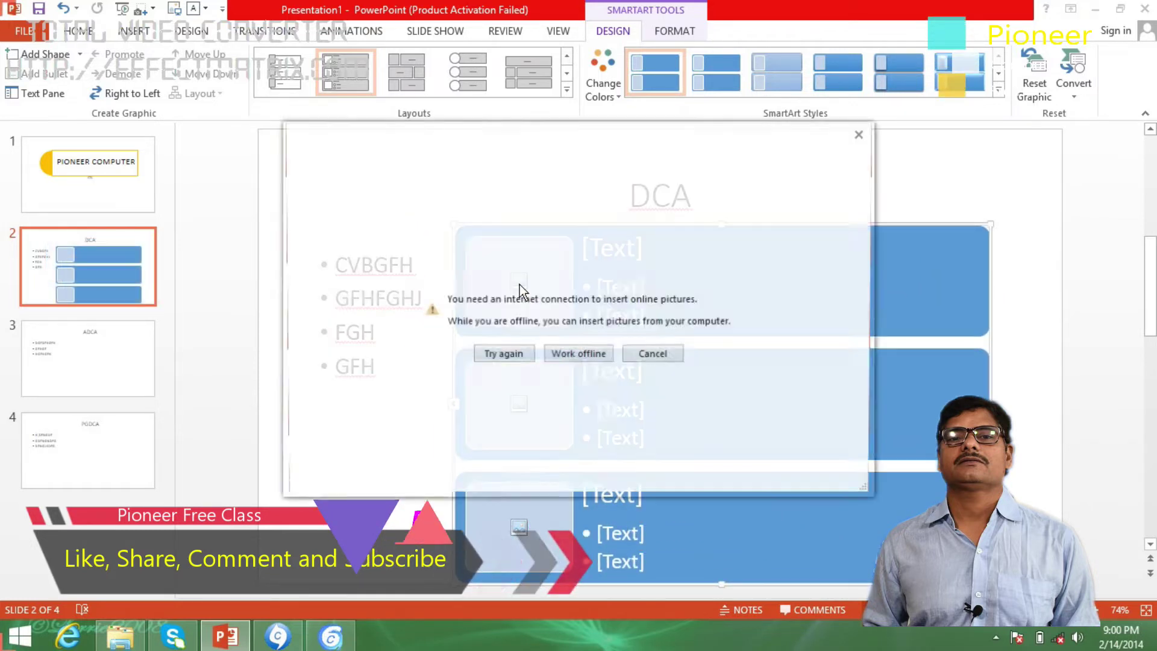
left_click(578, 358)
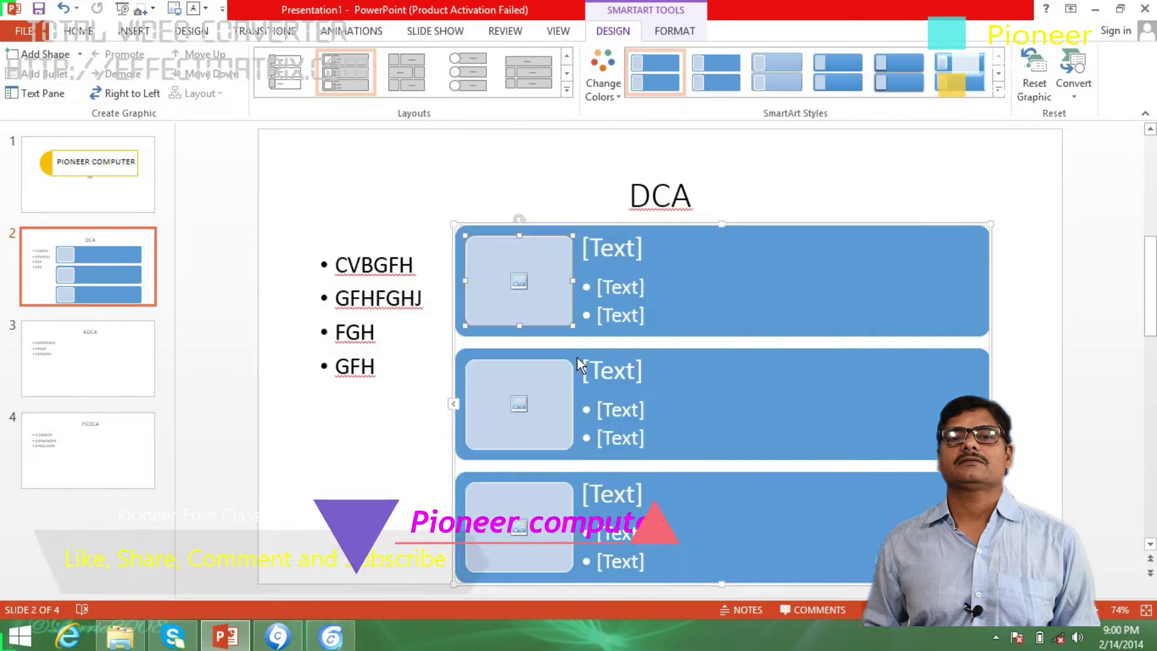
left_click(296, 258)
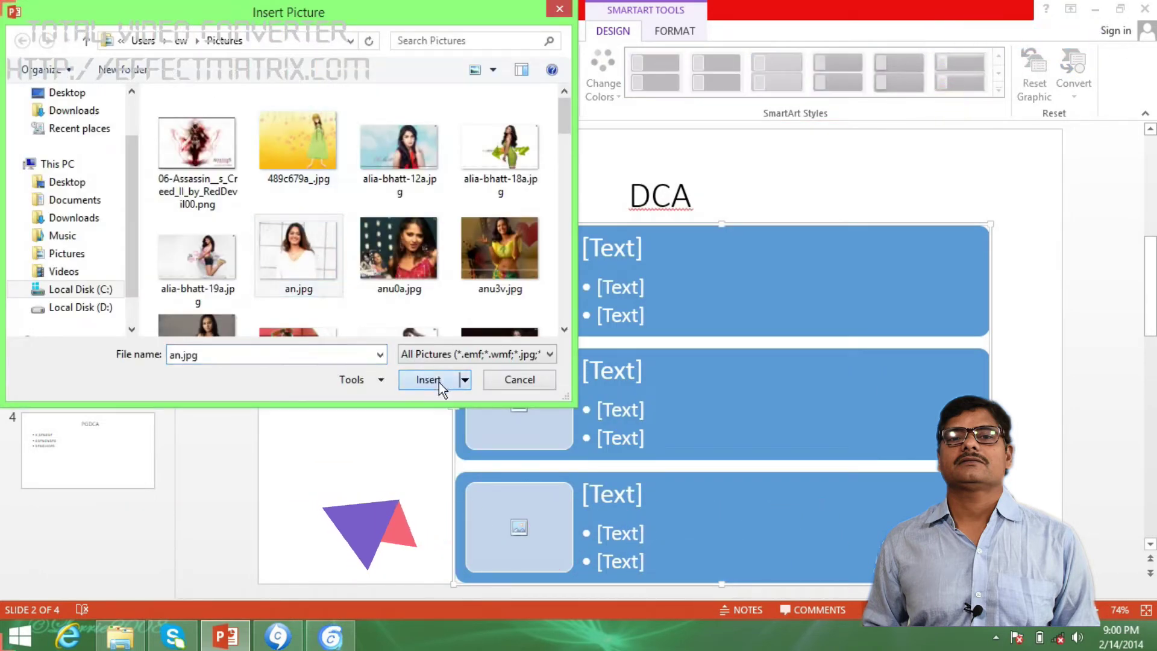
left_click(439, 381)
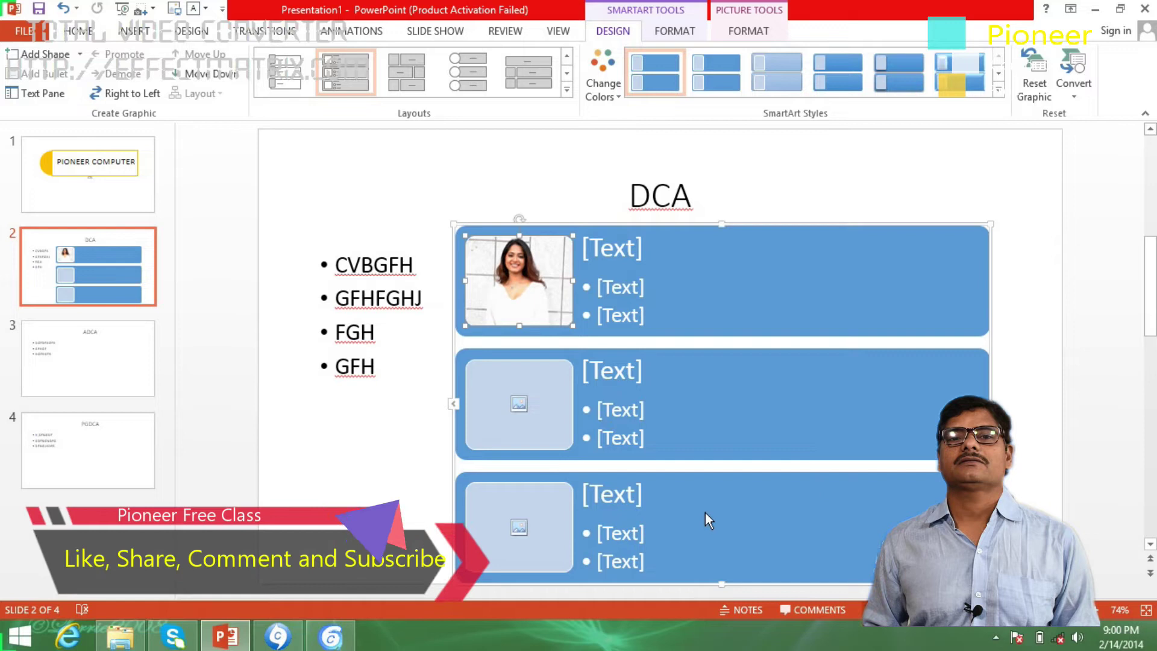
Delete the third row and insert anu0a.jpg into the second row's picture slot.
left_click(699, 532)
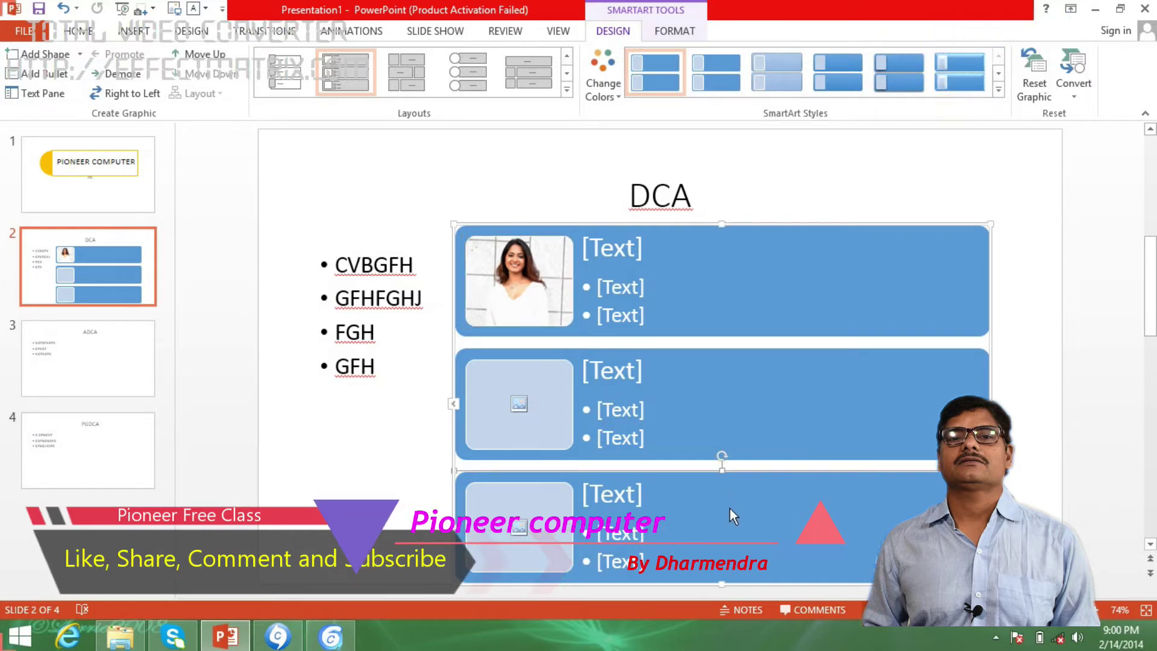
key("Delete")
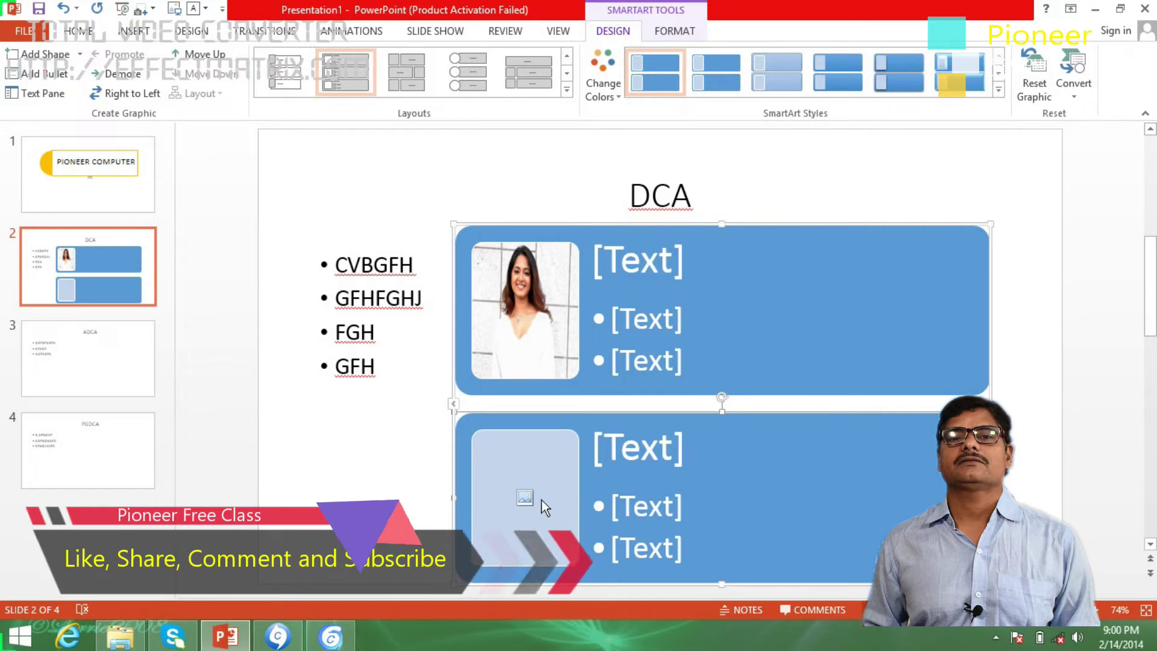
left_click(524, 498)
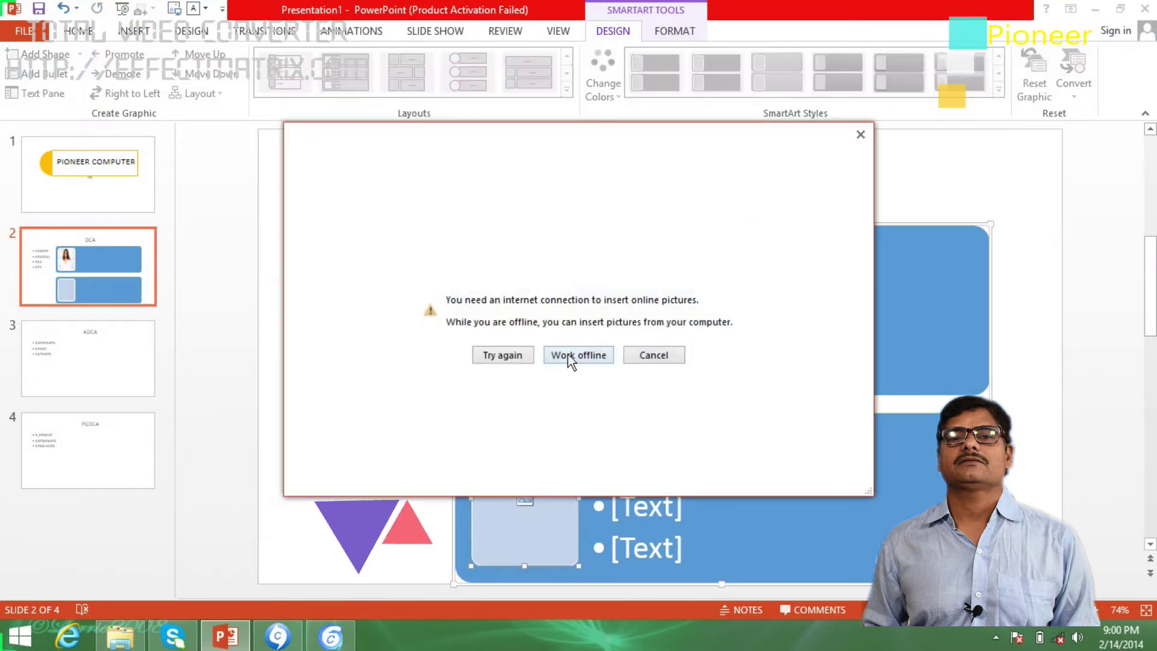
left_click(568, 355)
left_click(405, 247)
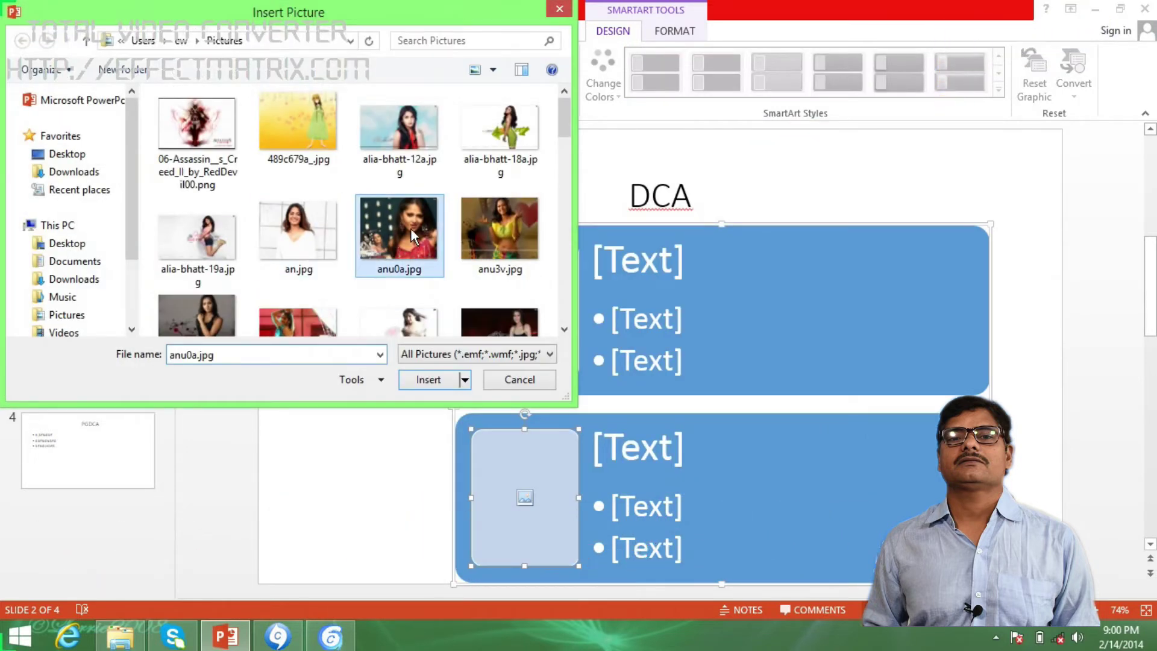
left_click(428, 380)
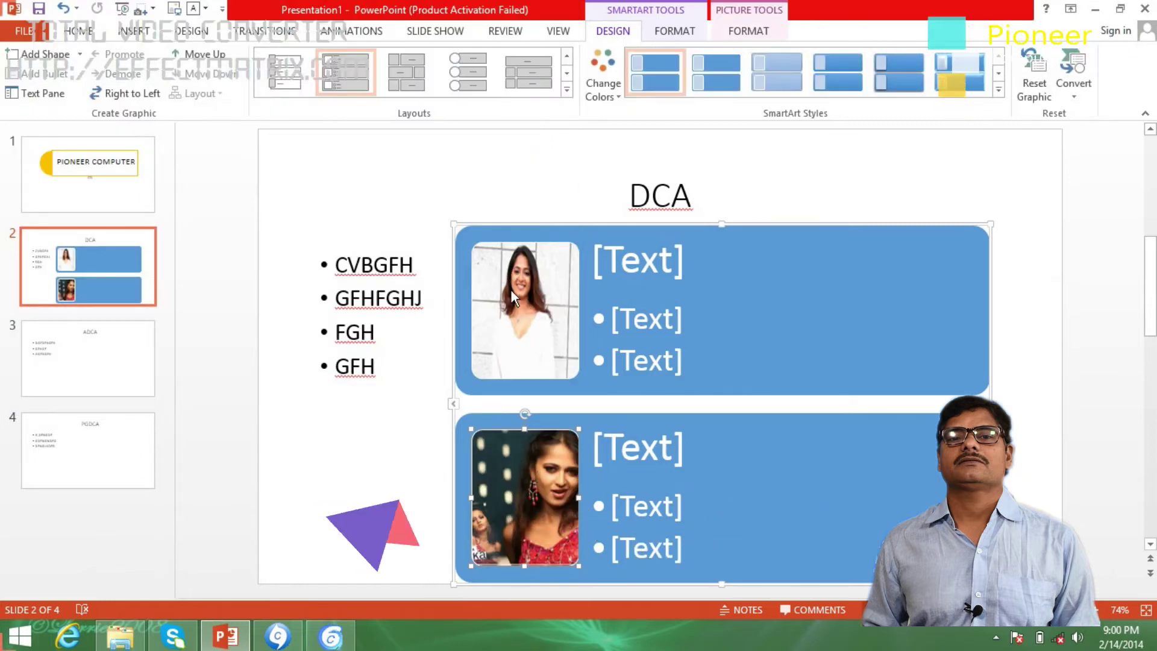
Give the first picture block heading GHFG with bullets GHGF and GHG.
left_click(646, 269)
type("GHFG")
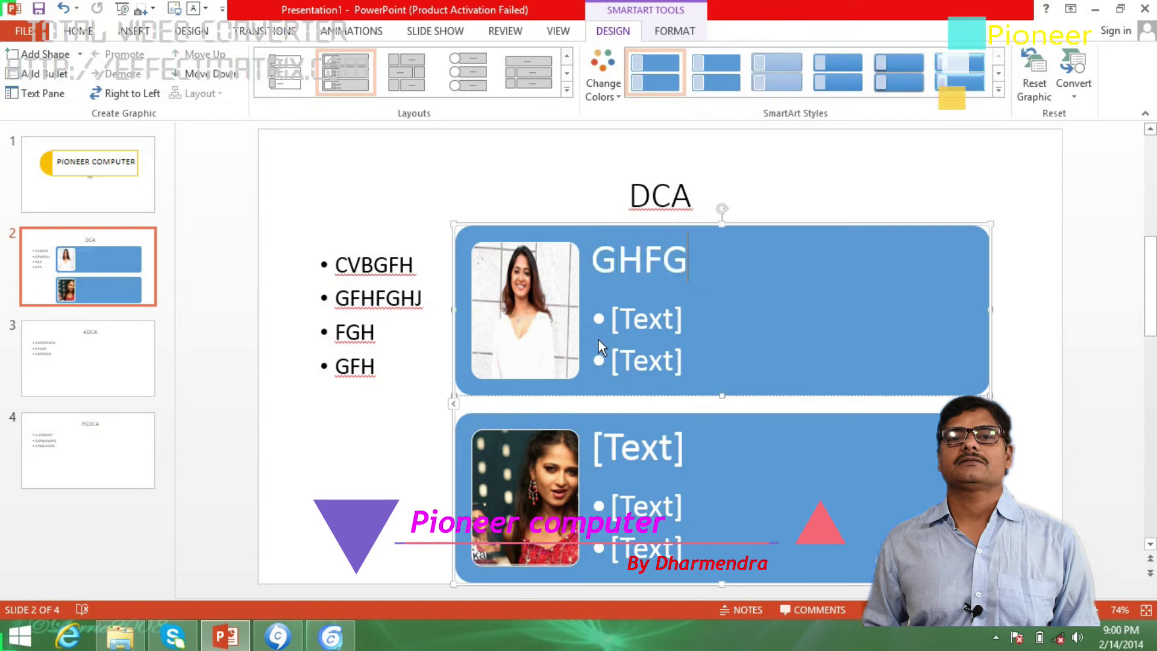
left_click(640, 328)
type("GHGF")
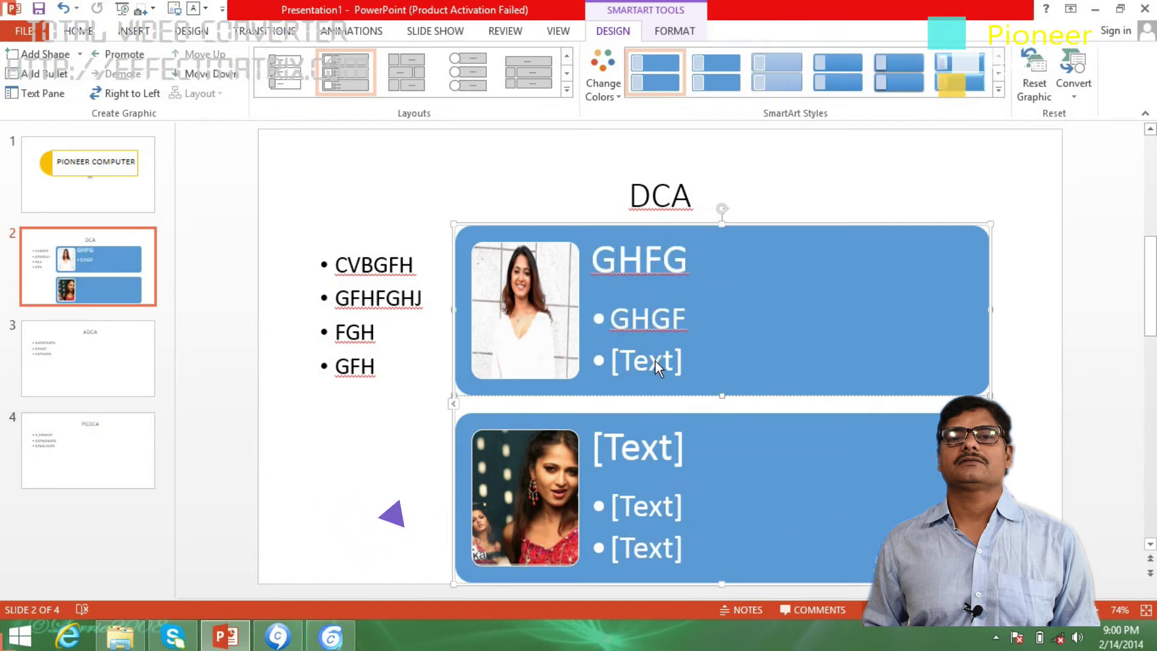
left_click(656, 360)
type("GHG")
Title the lower block GFHGF and append GHJGFJHGJ to the upper block's second bullet.
left_click(645, 460)
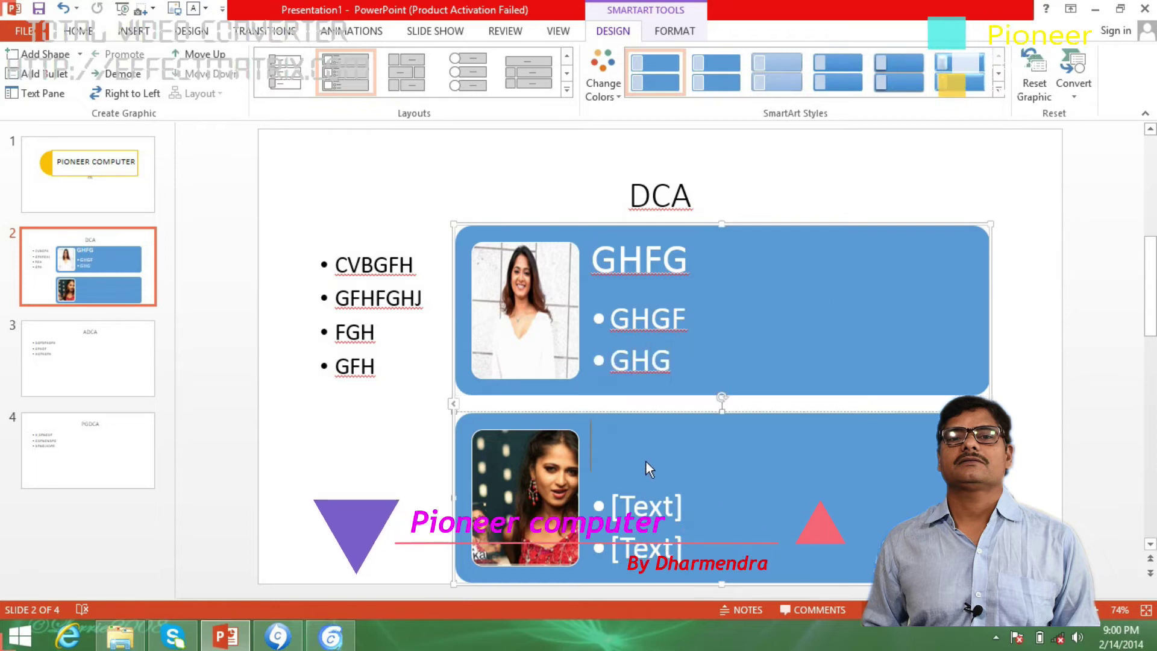
type("GFHGF")
left_click(643, 507)
key("Tab")
type("GFHGHGJHGJKHGKH")
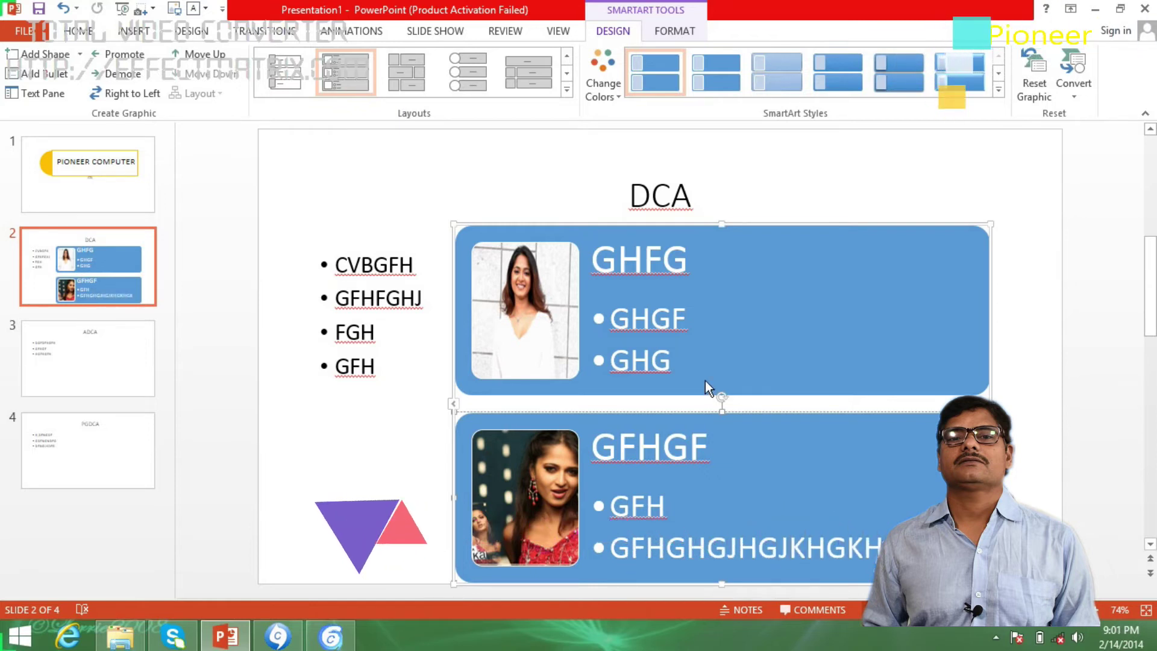
left_click(669, 363)
type("GHJGFJHGJ")
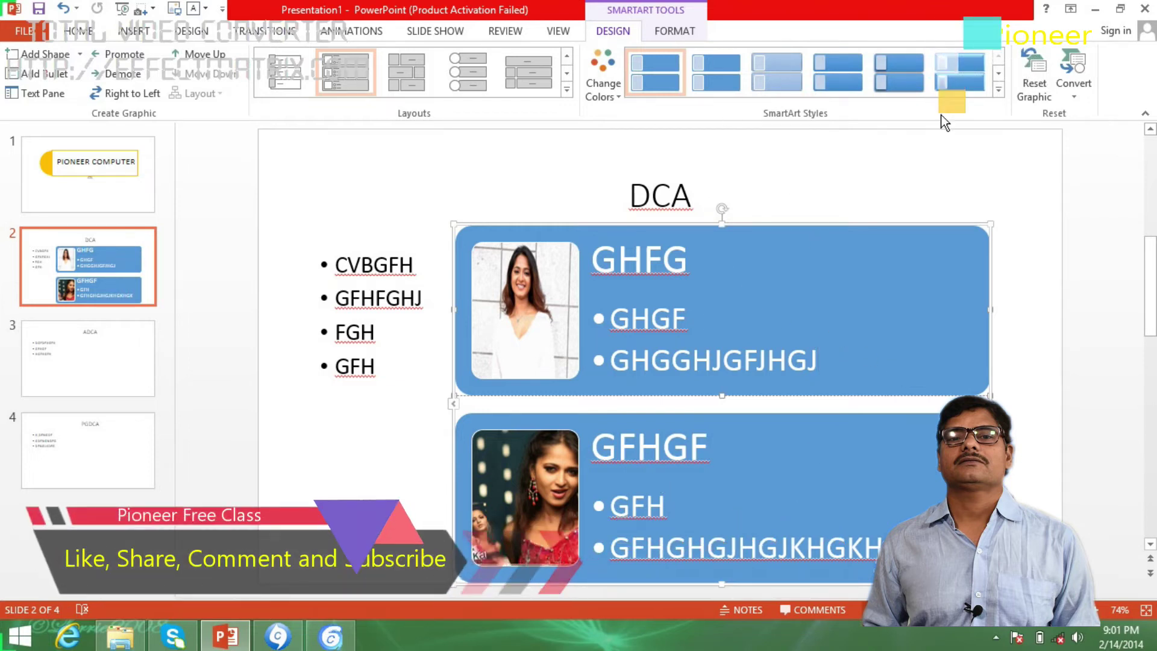
Try a tilted 3-D SmartArt style, then settle on a different 3-D style.
left_click(999, 89)
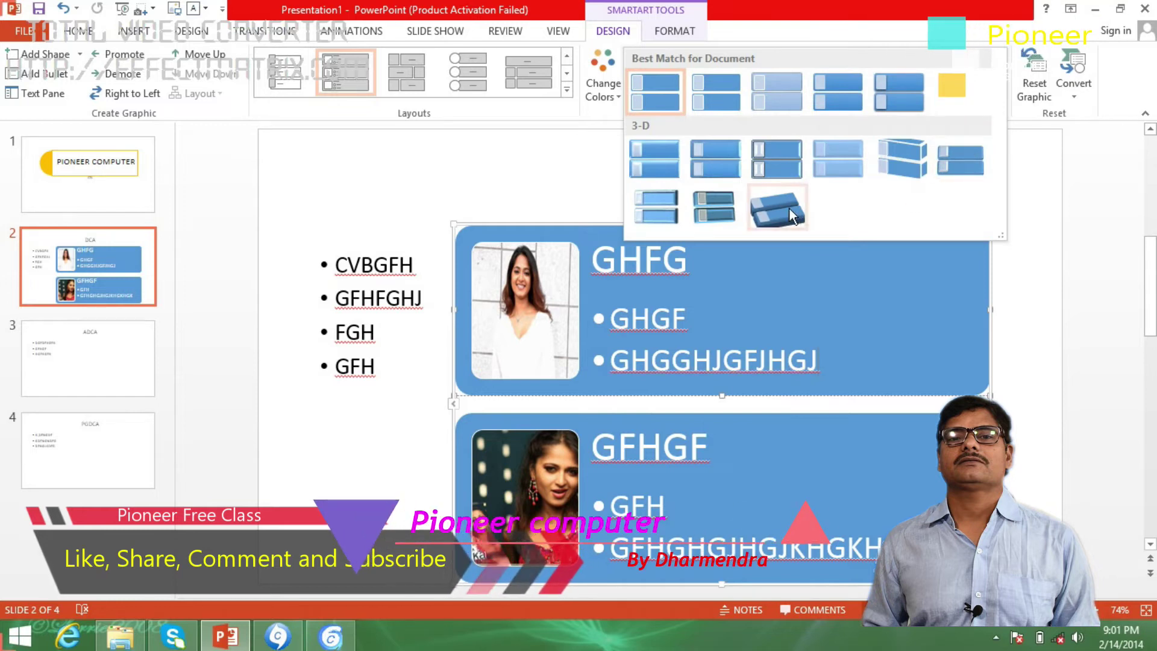
left_click(790, 207)
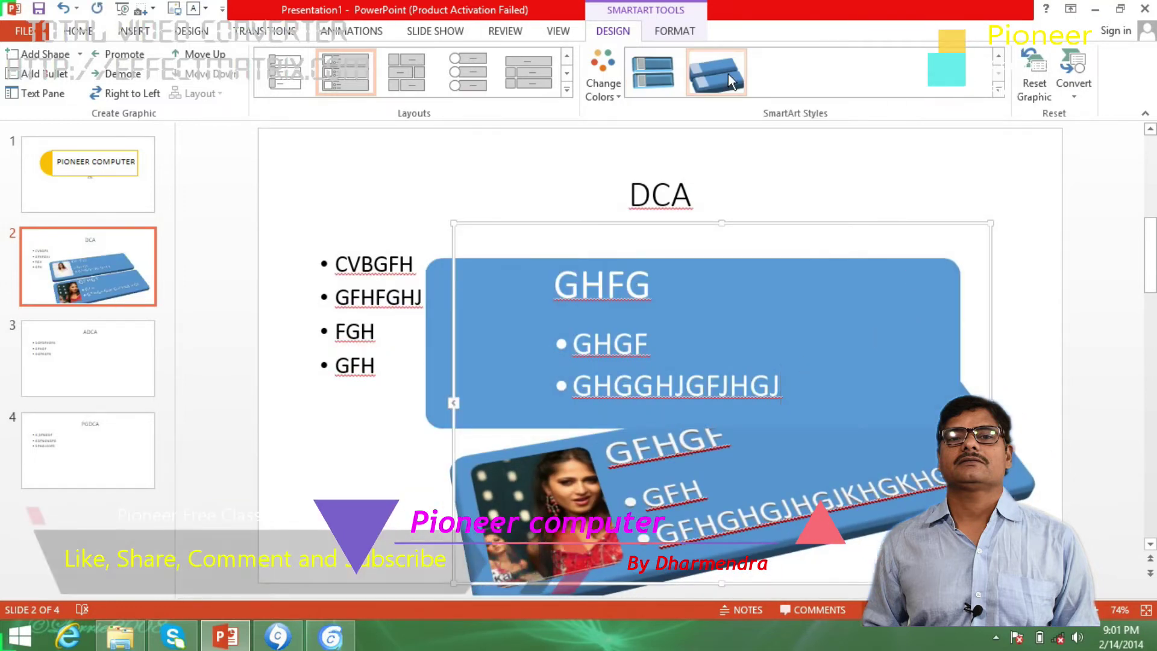
left_click(1000, 93)
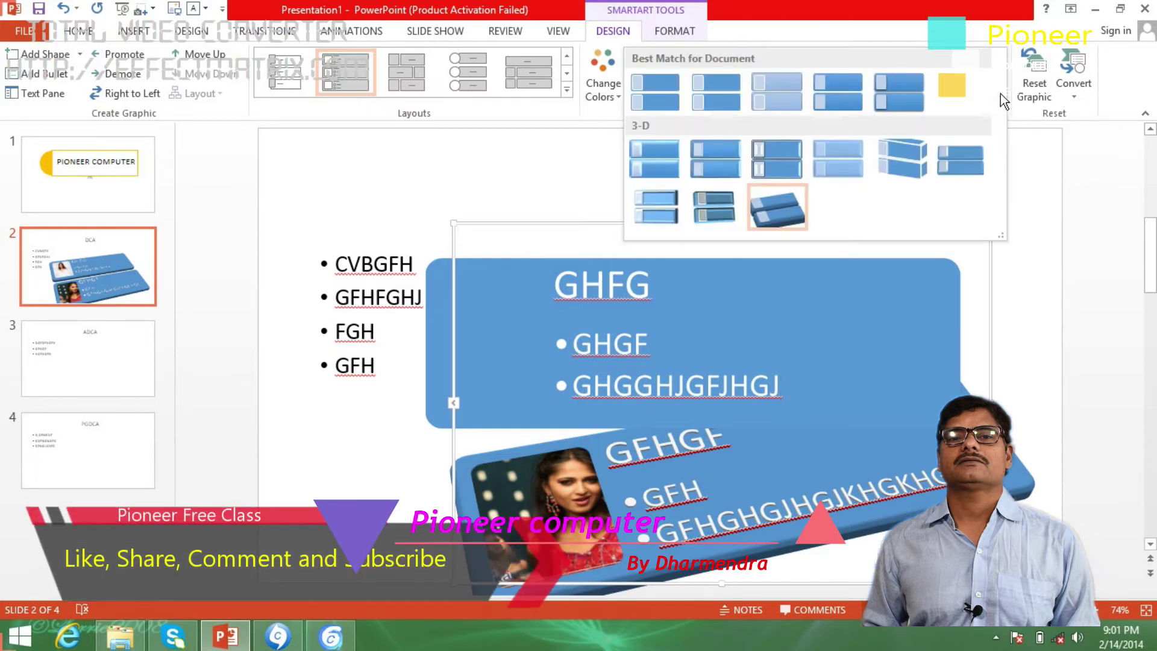
left_click(718, 197)
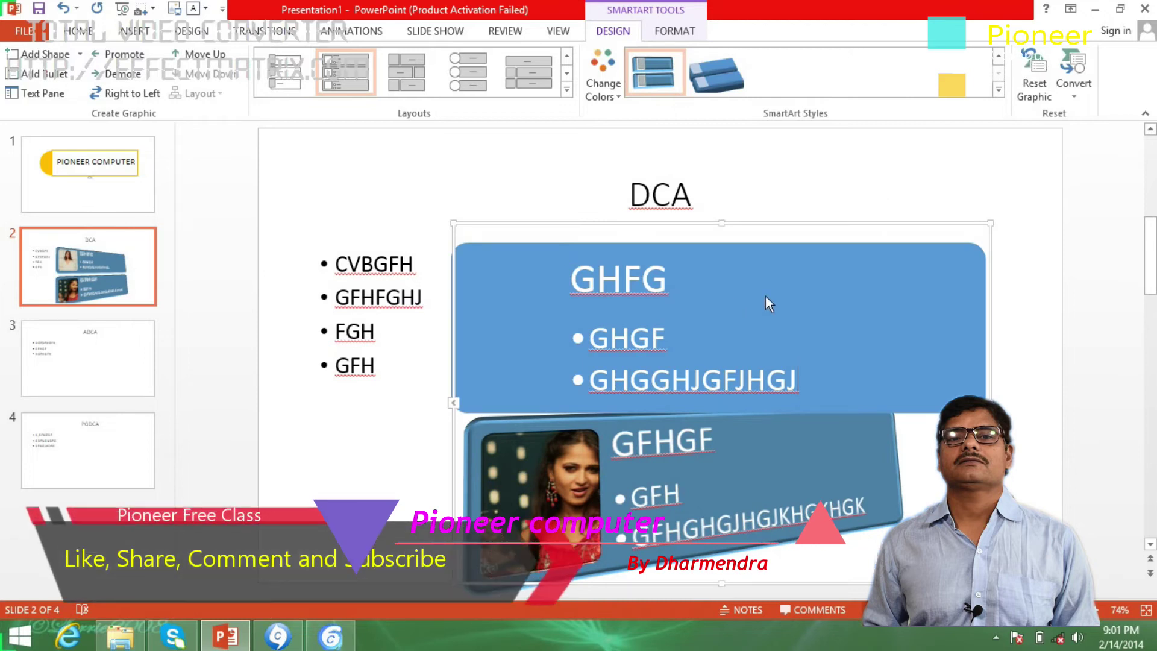
left_click(859, 207)
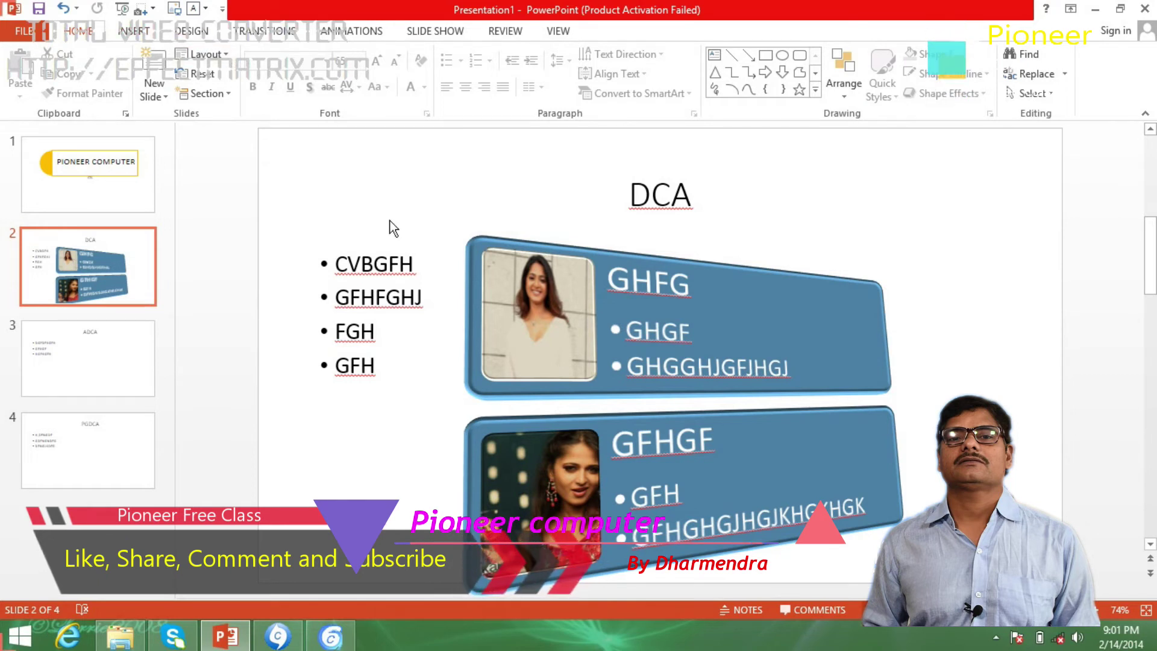
left_click(194, 31)
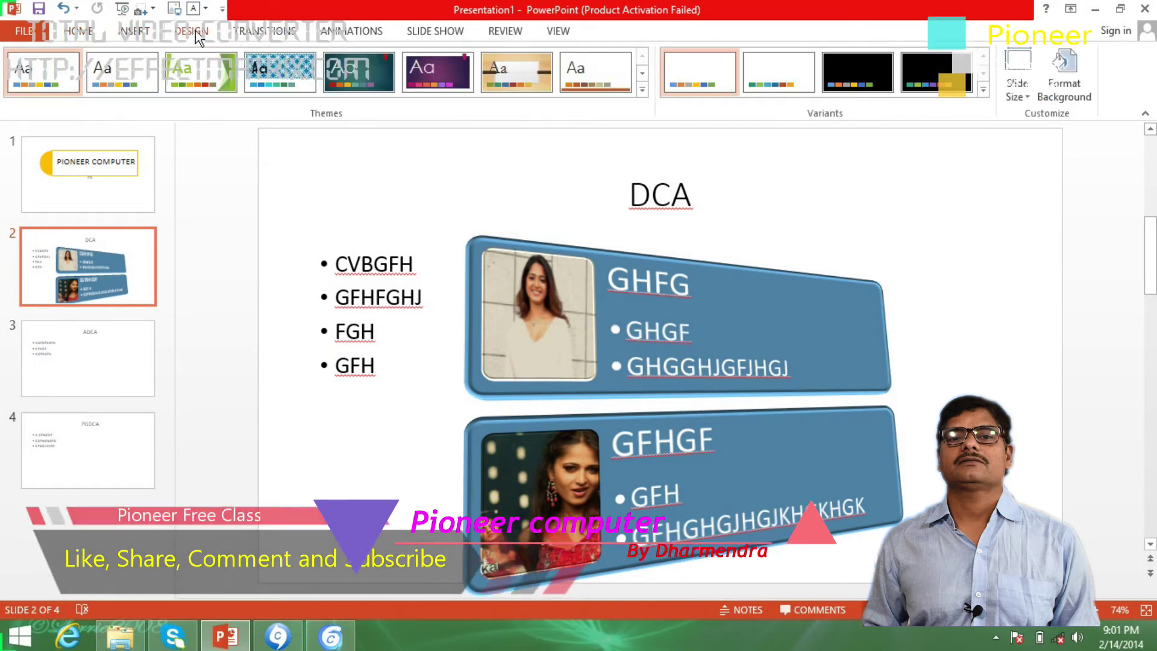
left_click(135, 35)
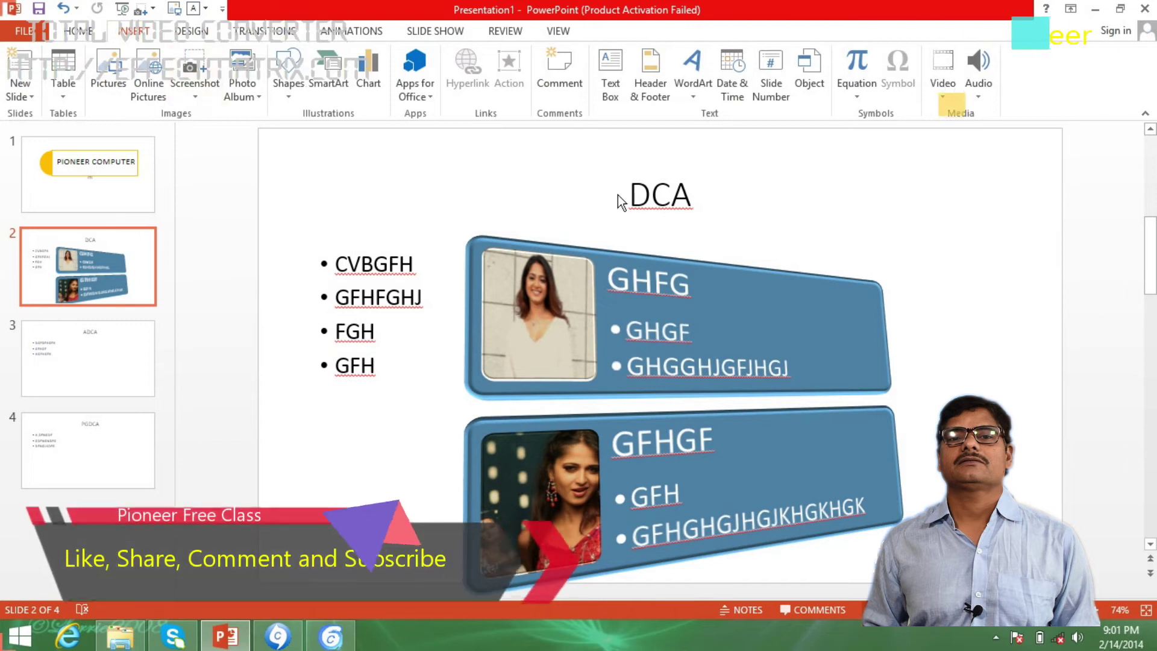
left_click(555, 35)
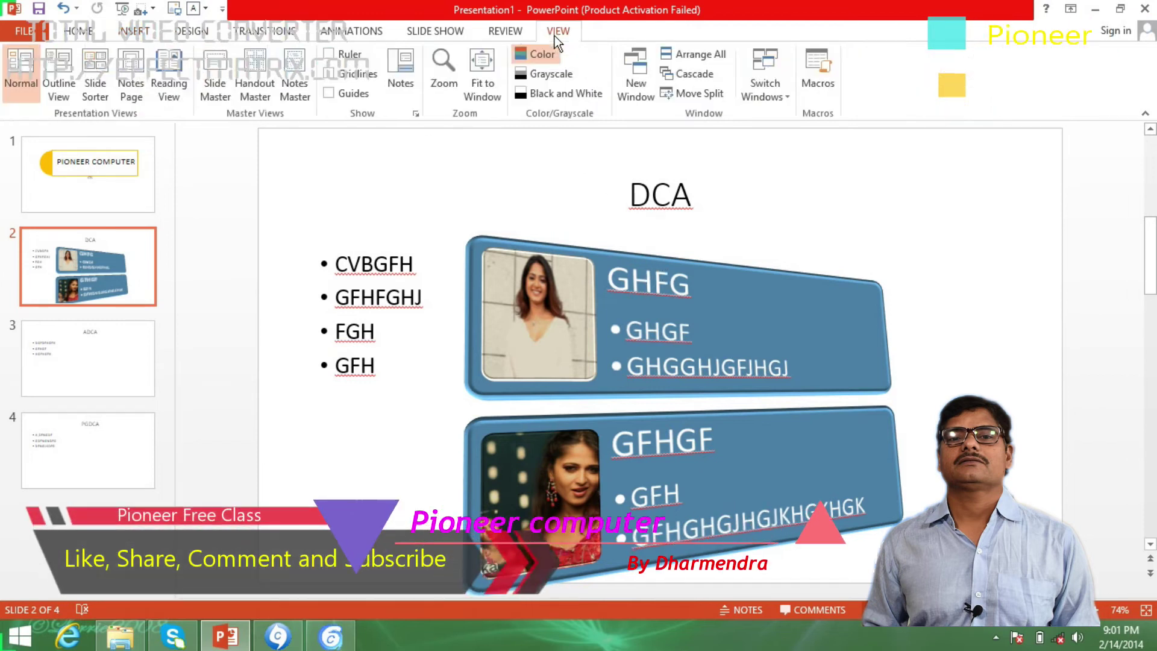
left_click(501, 31)
left_click(452, 33)
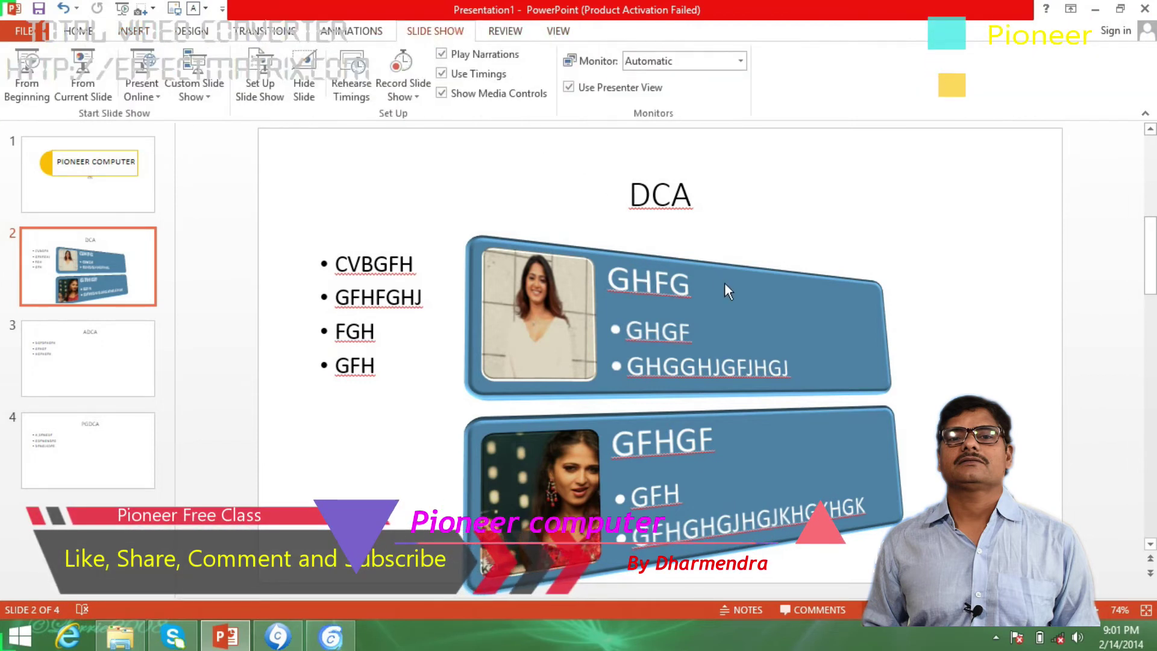
left_click(727, 320)
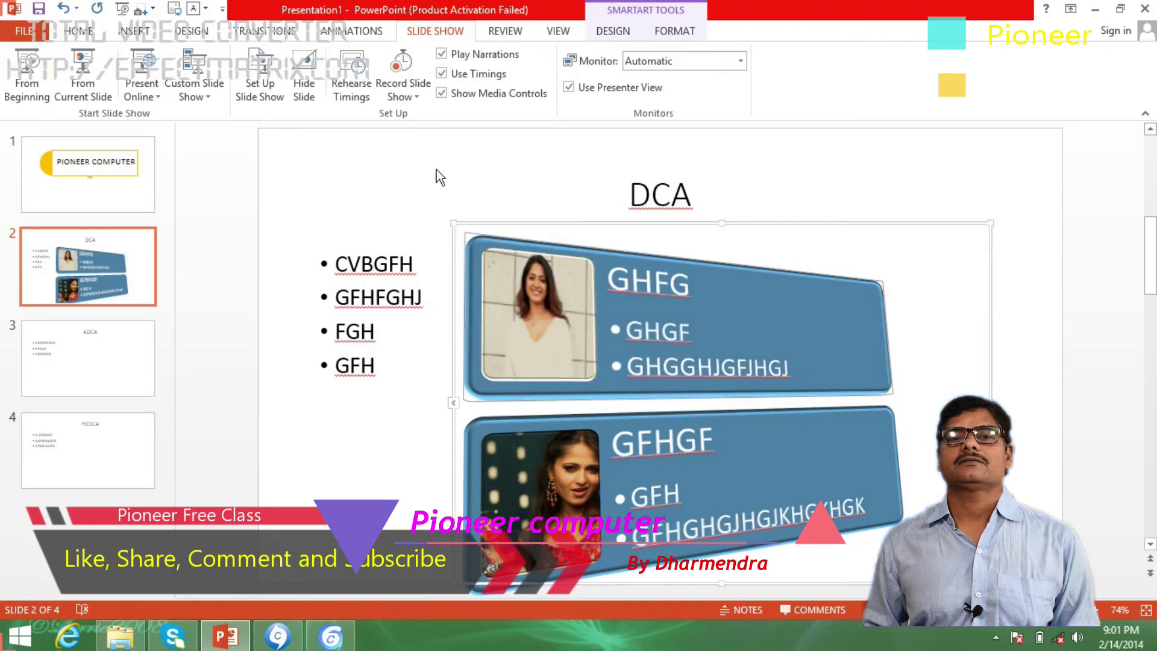
left_click(708, 363)
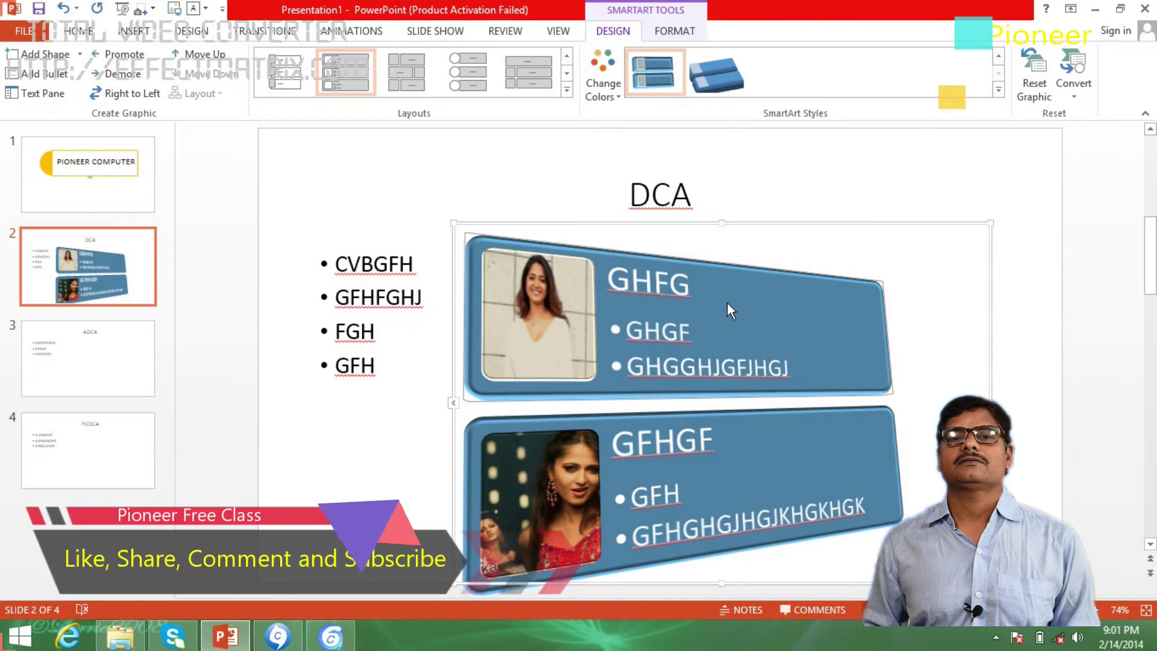
Apply the first Colorful scheme, making the upper block orange and the lower grey.
left_click(995, 91)
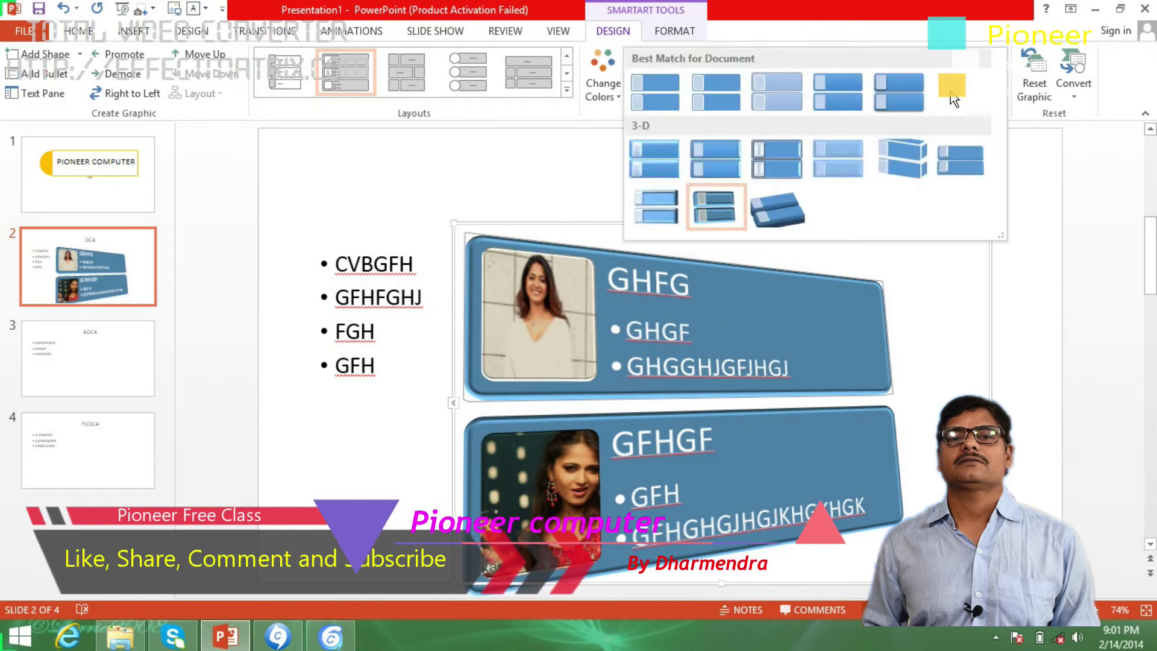
left_click(620, 93)
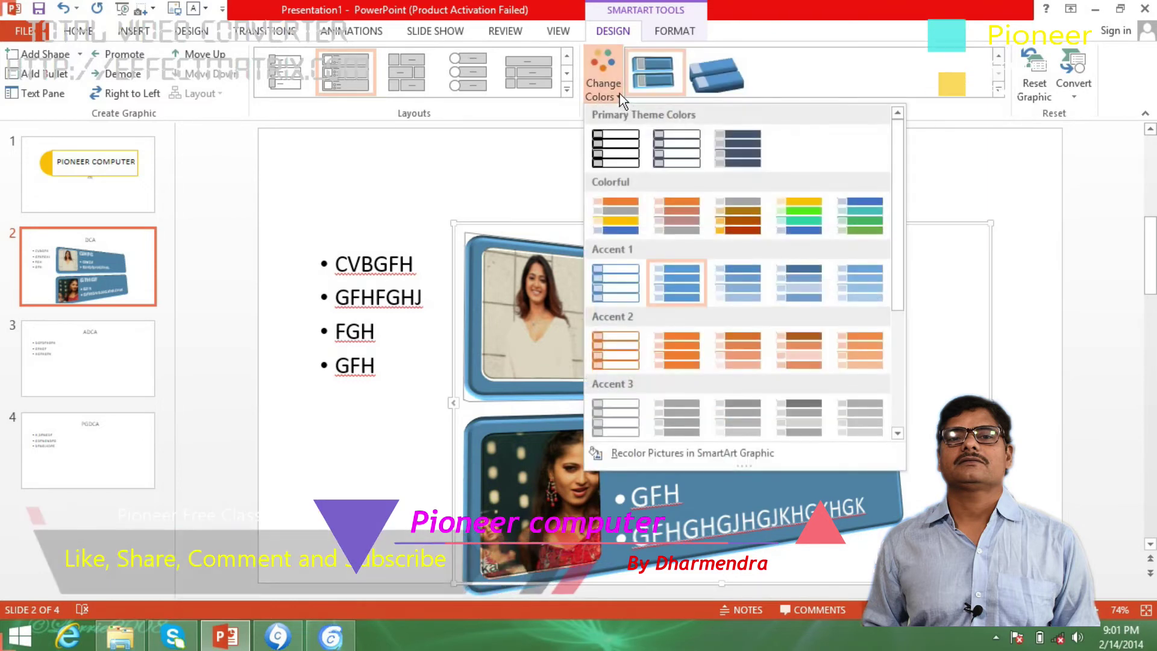
left_click(626, 221)
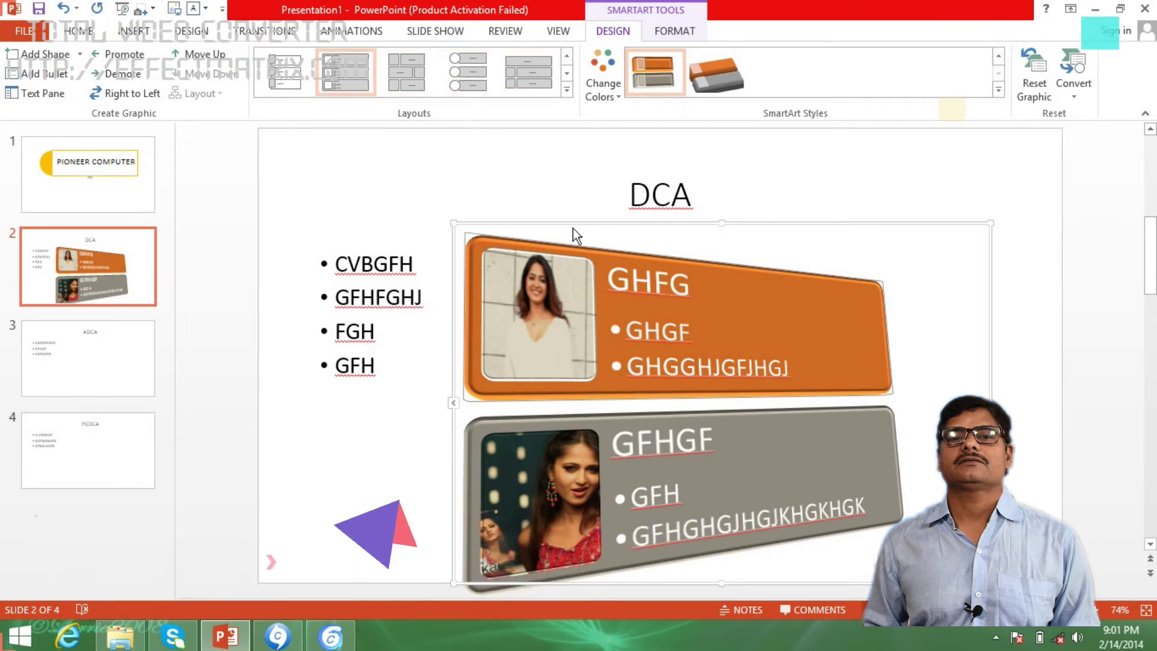
Try circular-picture and circle-and-bar layouts, then settle on arrow-joined picture cards.
left_click(476, 80)
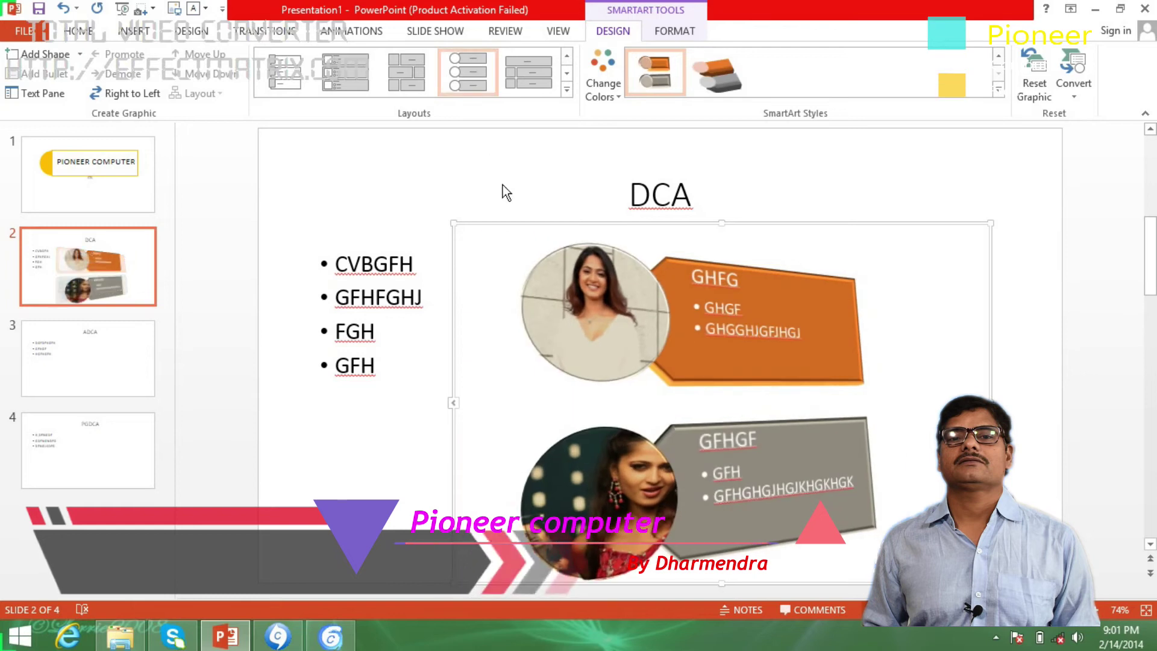
left_click(570, 93)
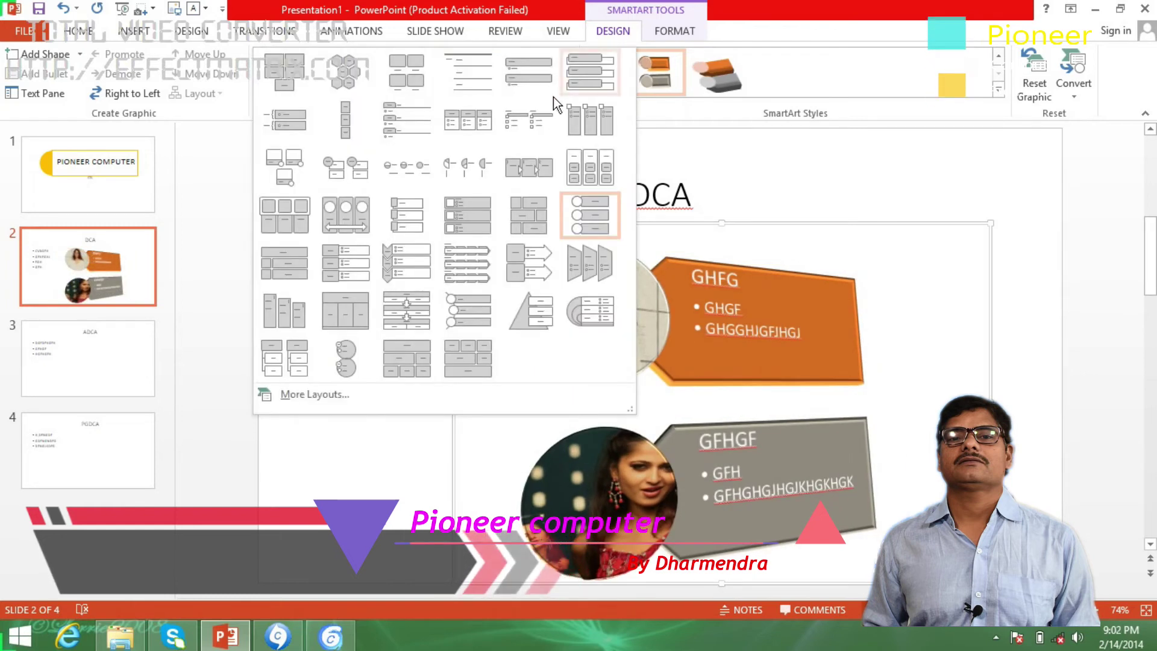
left_click(468, 312)
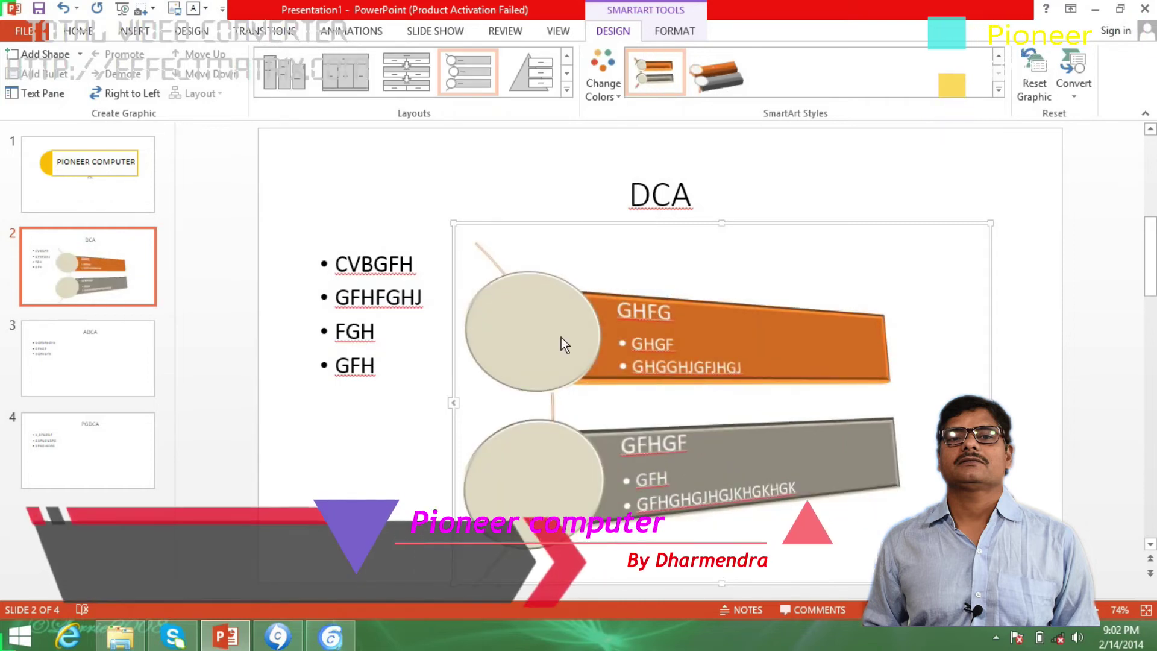
left_click(567, 92)
left_click(352, 216)
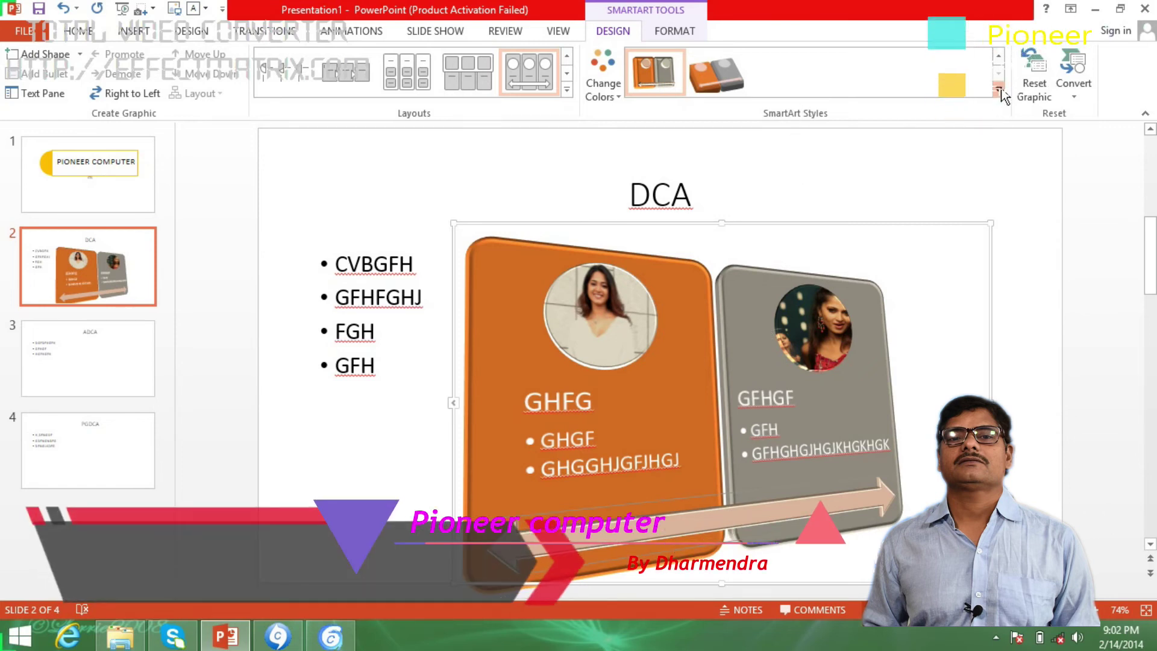
Give the picture cards a flat polished style and shorten the double arrow.
left_click(999, 89)
left_click(768, 162)
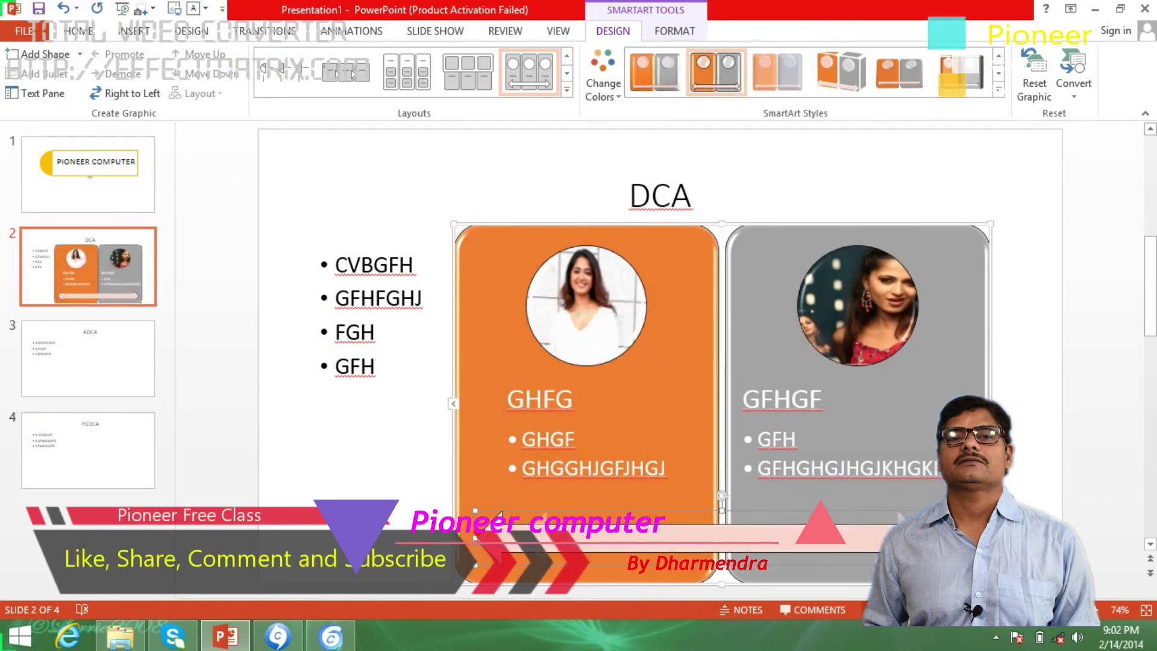
left_click_drag(970, 537, 866, 527)
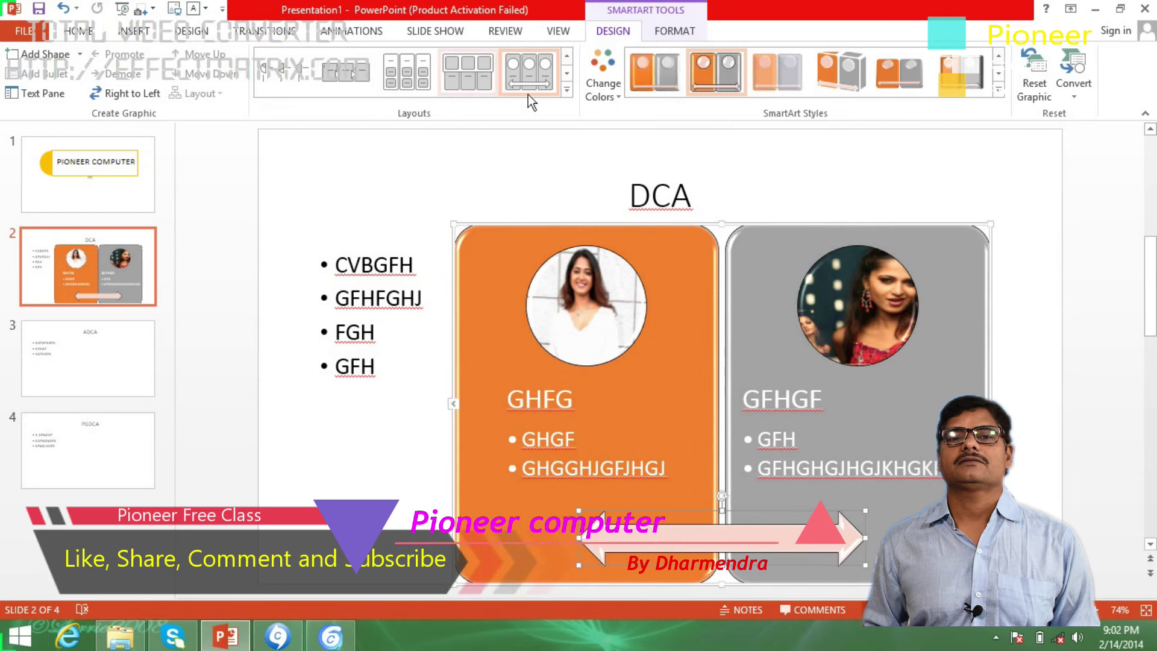
left_click(1075, 96)
Try Convert to Text and Convert to Shapes, undoing each, then minimize PowerPoint.
left_click(1091, 122)
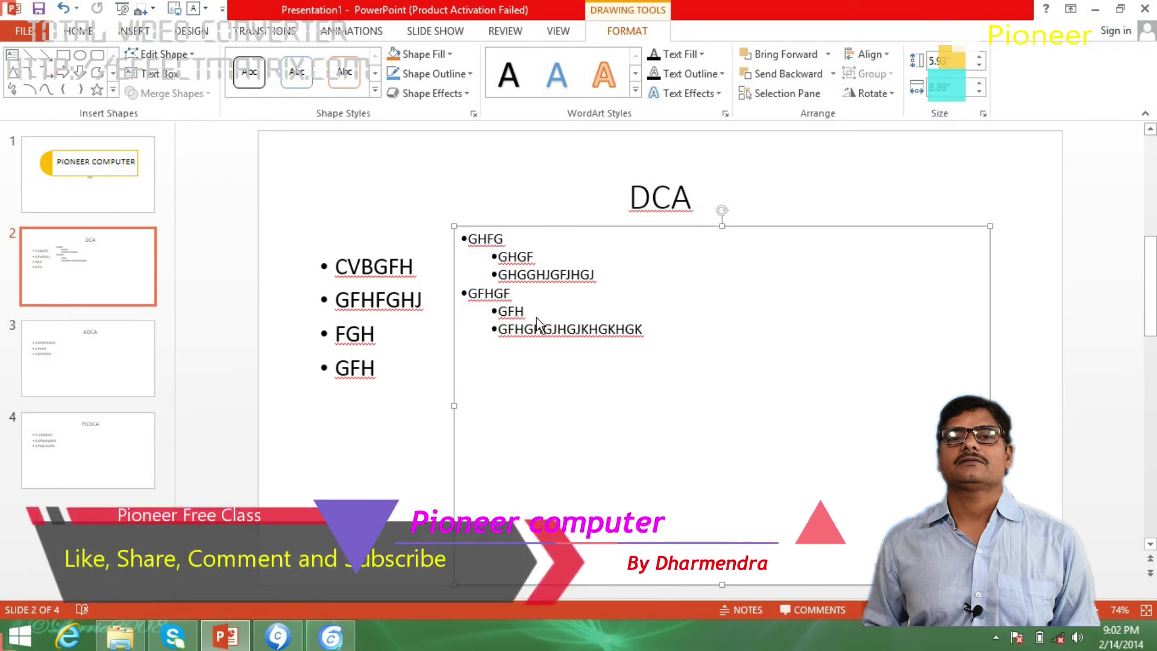
left_click(64, 9)
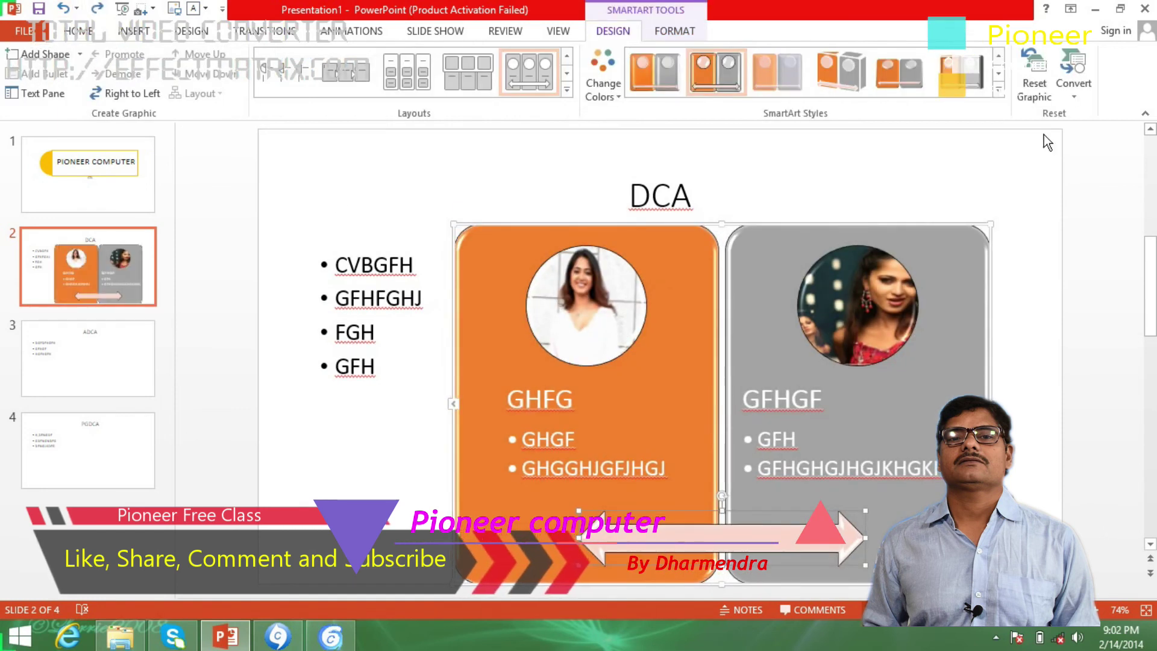
left_click(1075, 90)
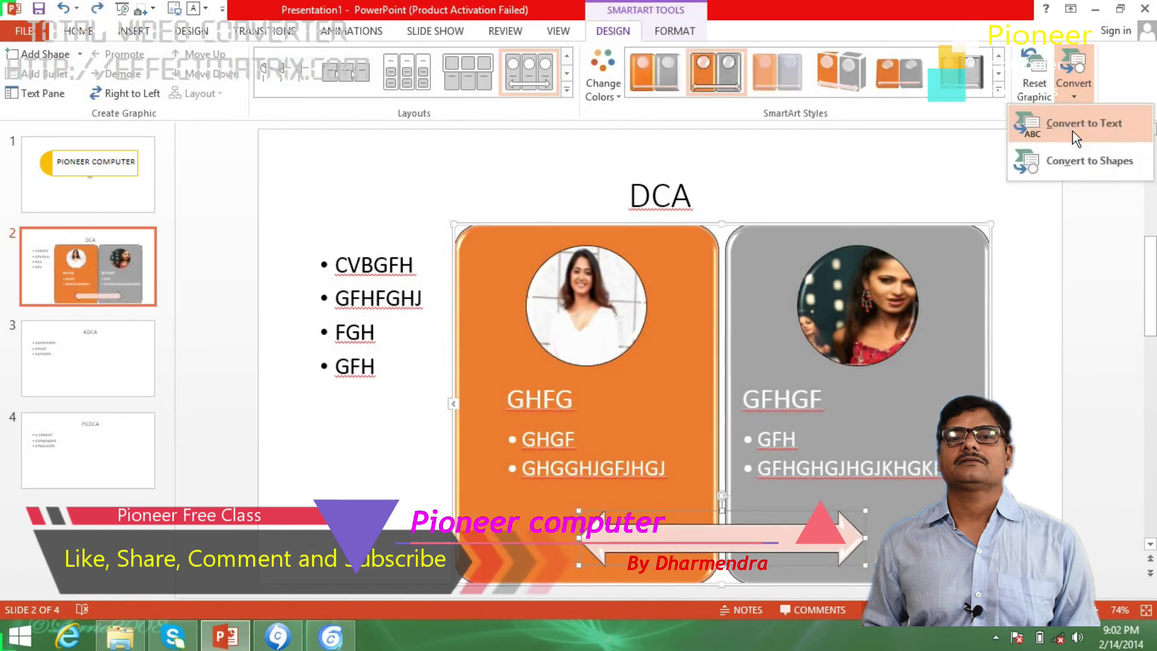
left_click(1089, 159)
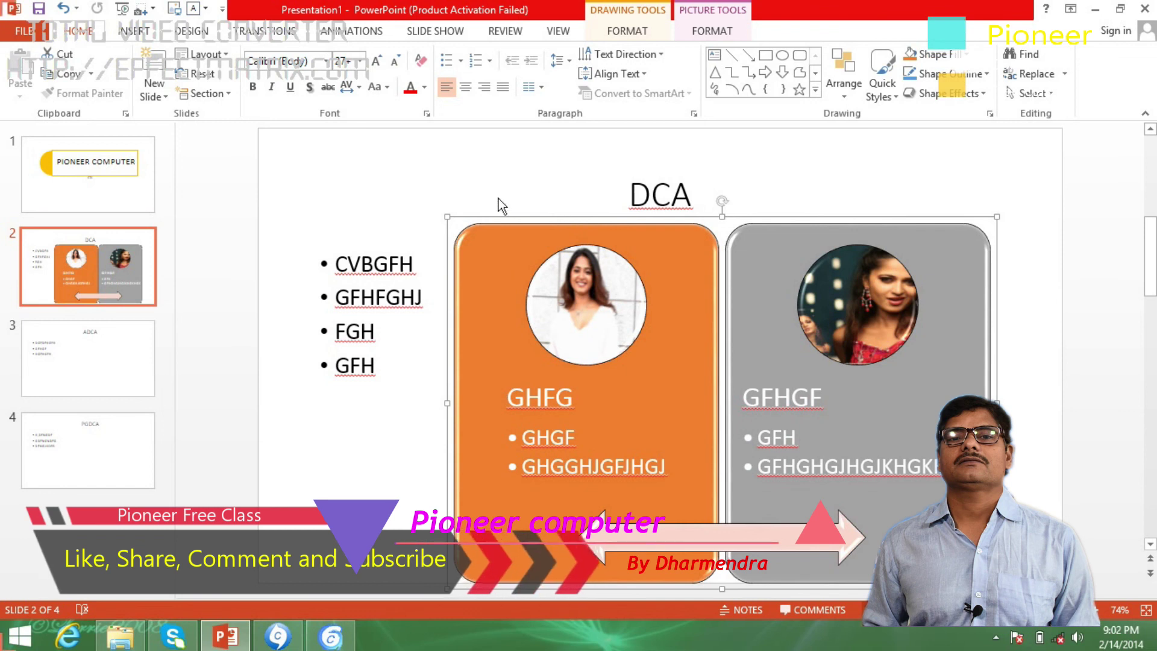
left_click(63, 8)
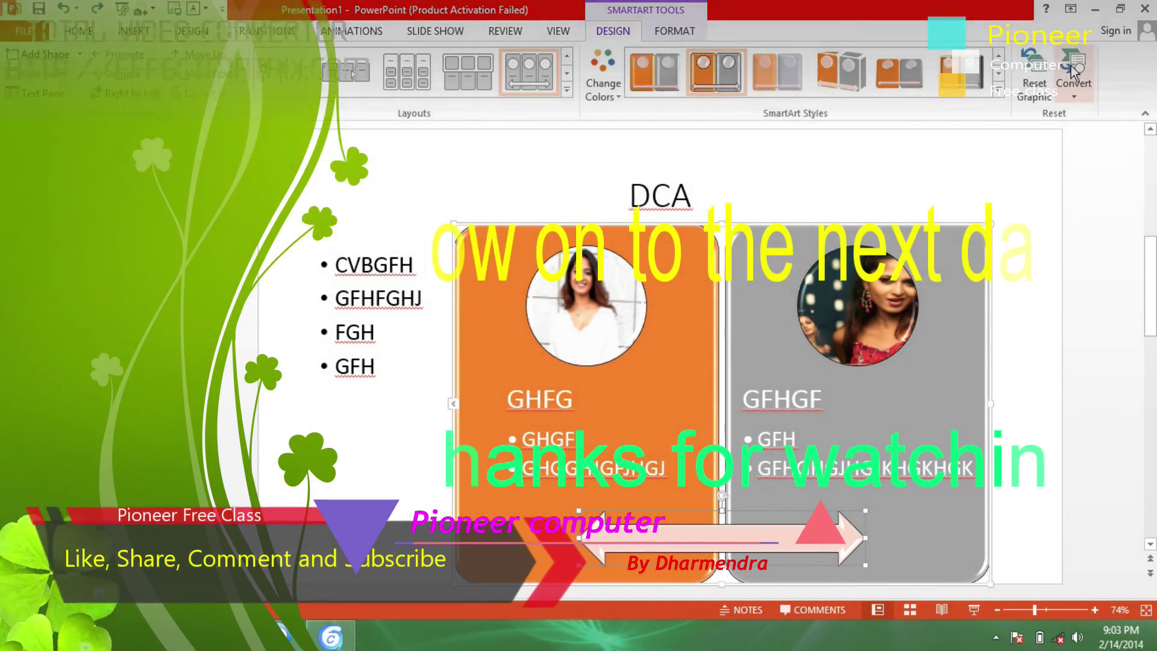
left_click(1096, 9)
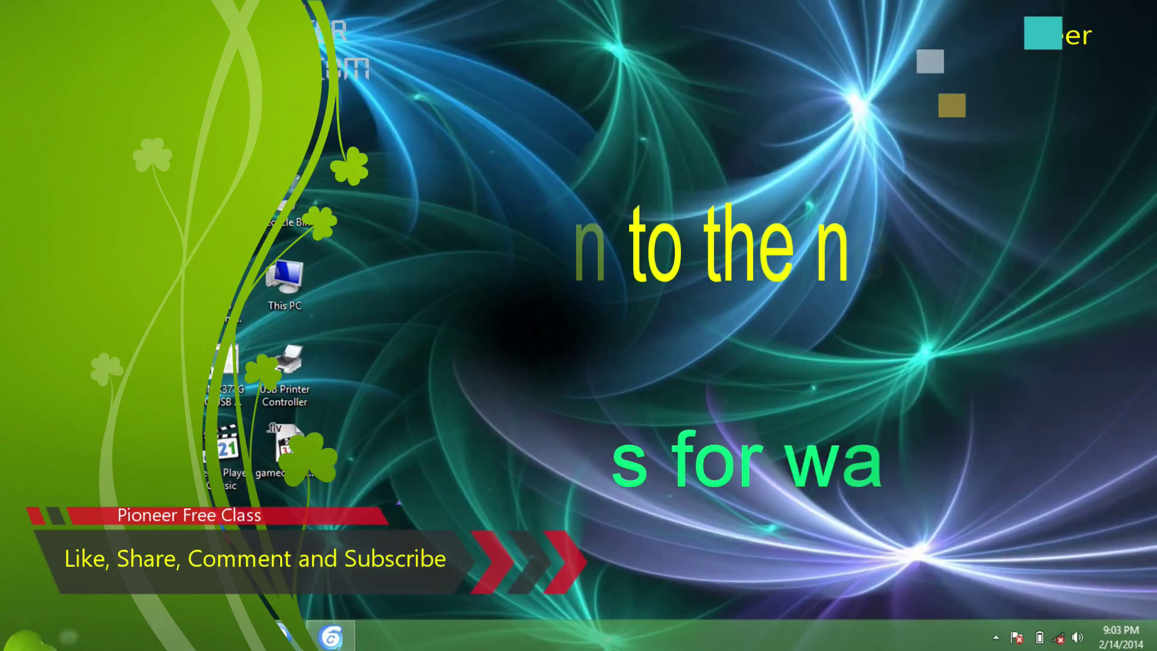